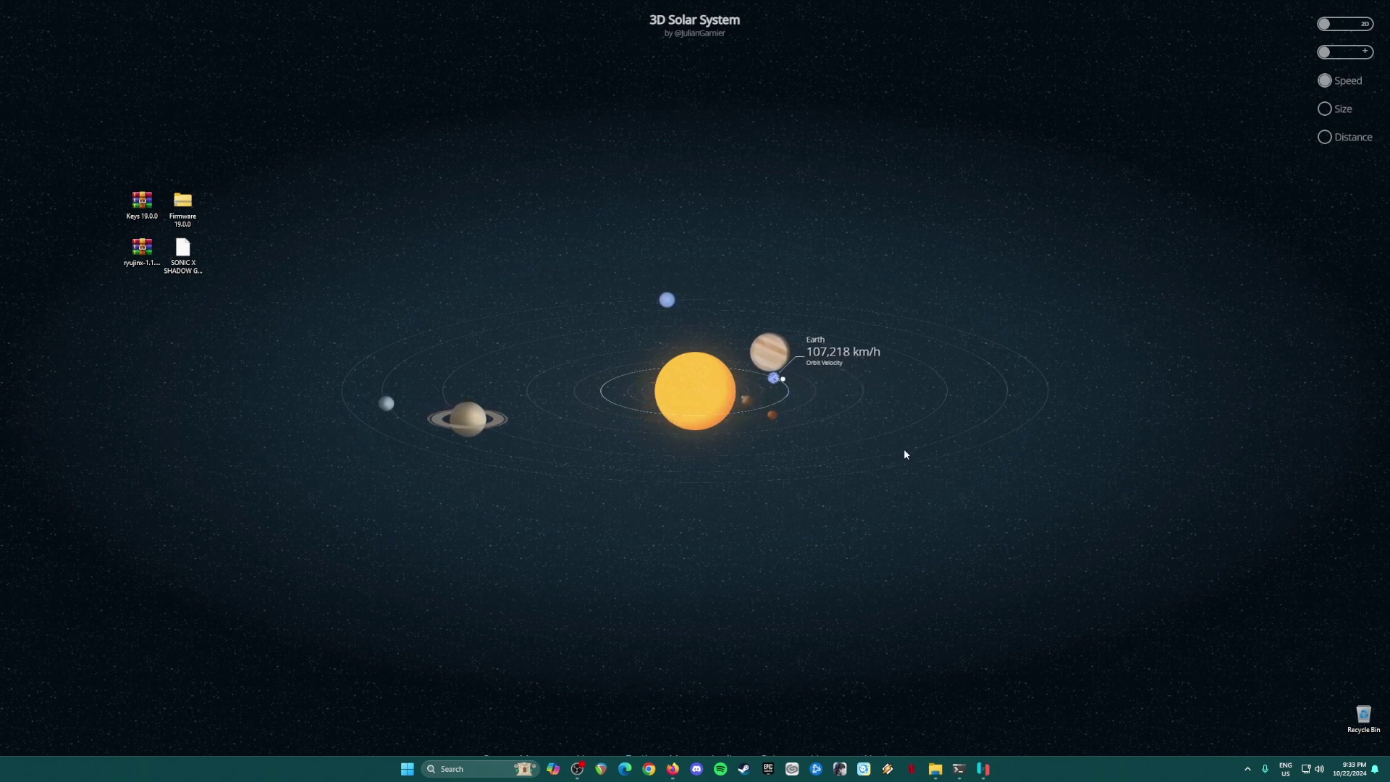
{"action": "key", "text": "s"}
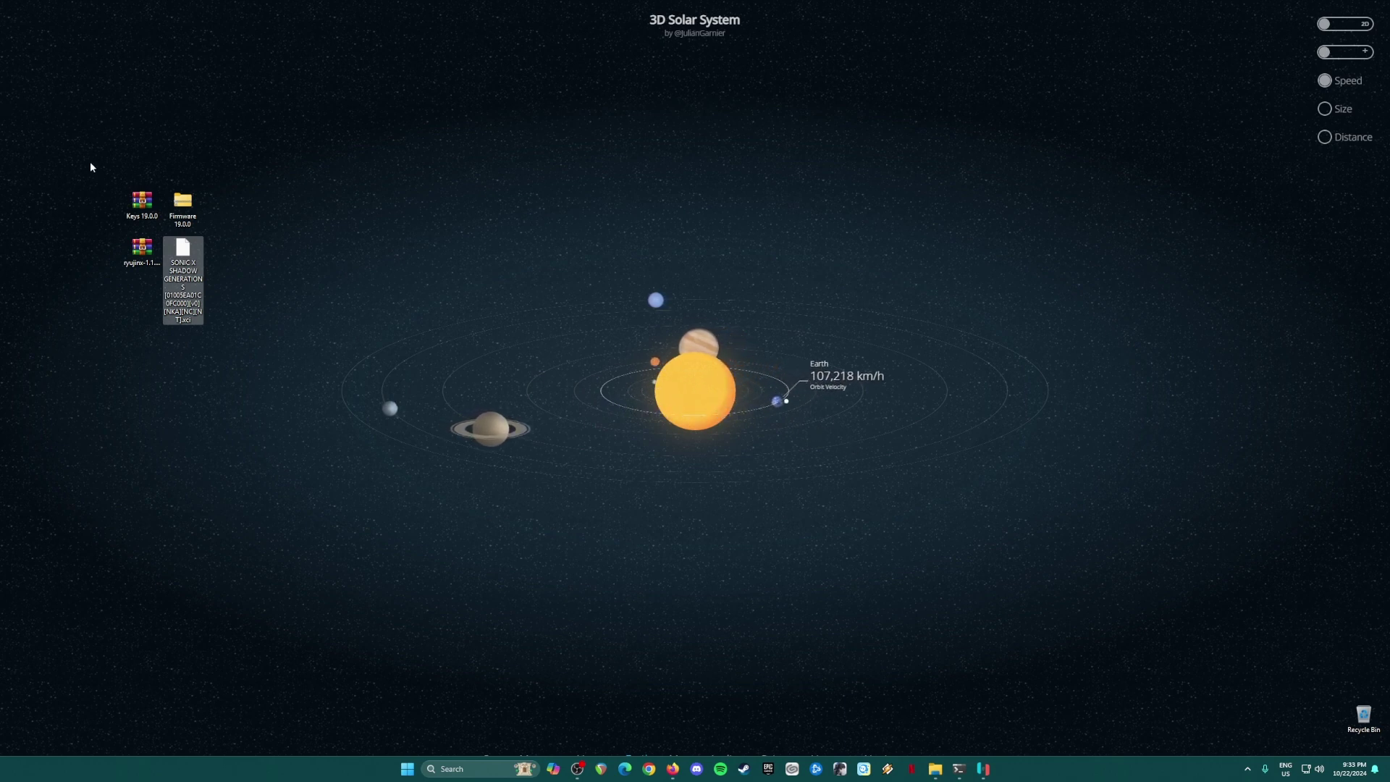
{"action": "left_click_drag", "start_coordinate": [90, 162], "coordinate": [298, 381]}
{"action": "left_click", "coordinate": [309, 358]}
{"action": "left_click_drag", "start_coordinate": [102, 163], "coordinate": [226, 231]}
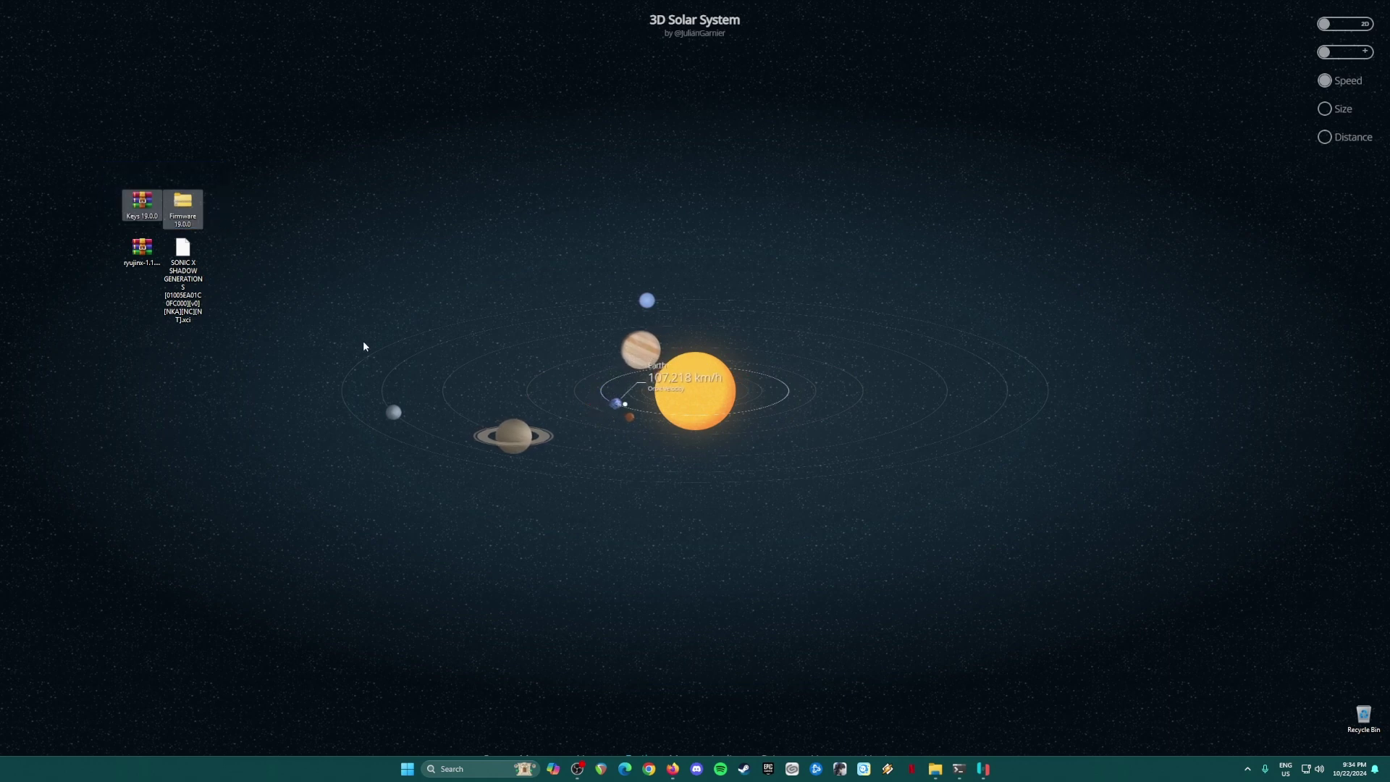
{"action": "left_click_drag", "start_coordinate": [110, 165], "coordinate": [211, 228]}
{"action": "left_click", "coordinate": [381, 354]}
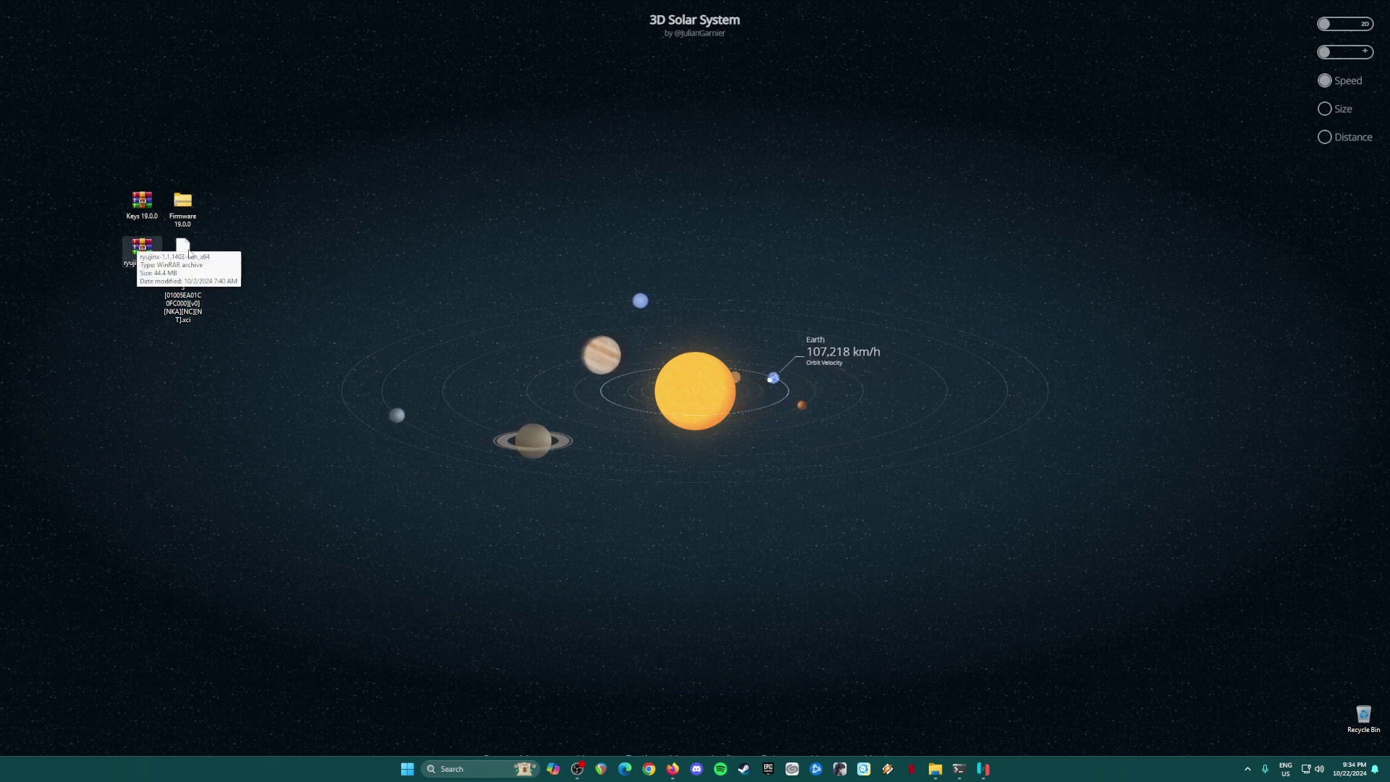
{"action": "left_click", "coordinate": [182, 249]}
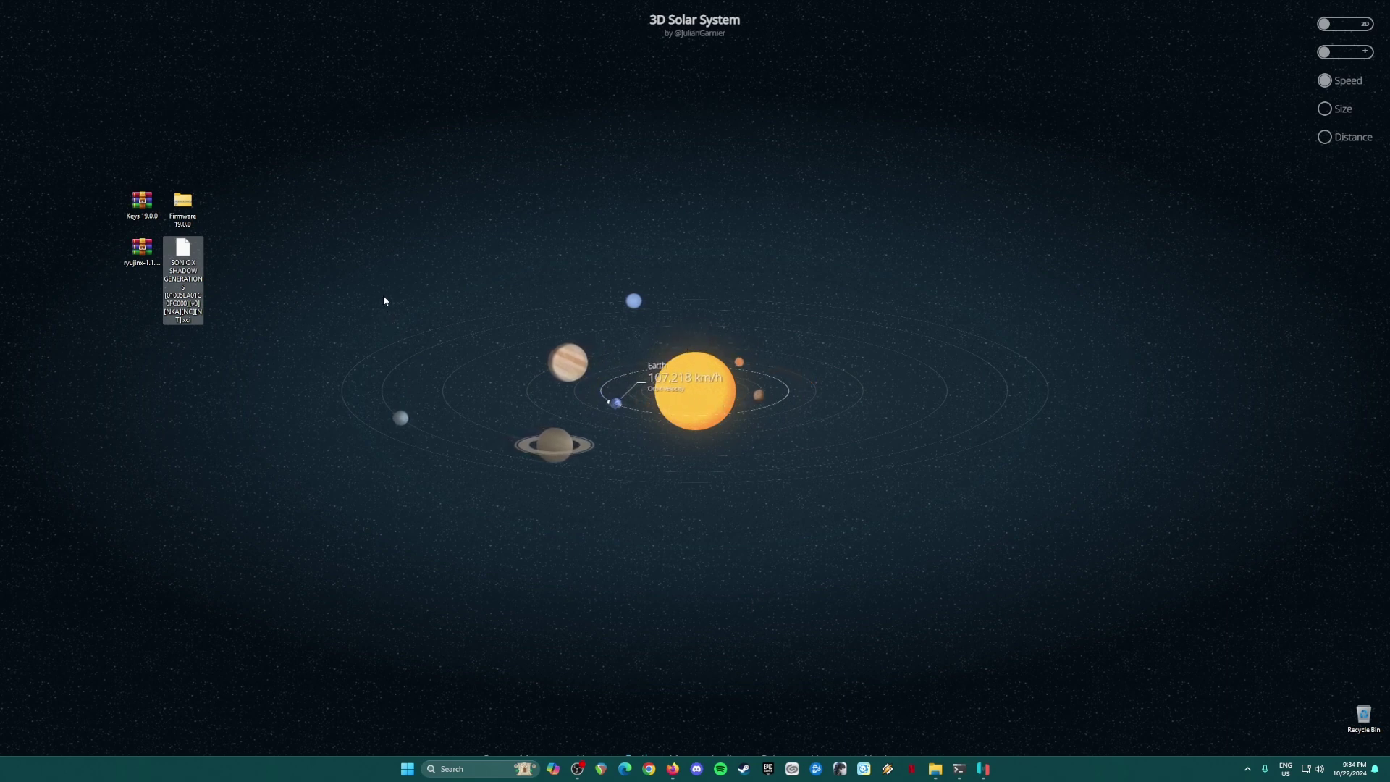
{"action": "left_click", "coordinate": [142, 250]}
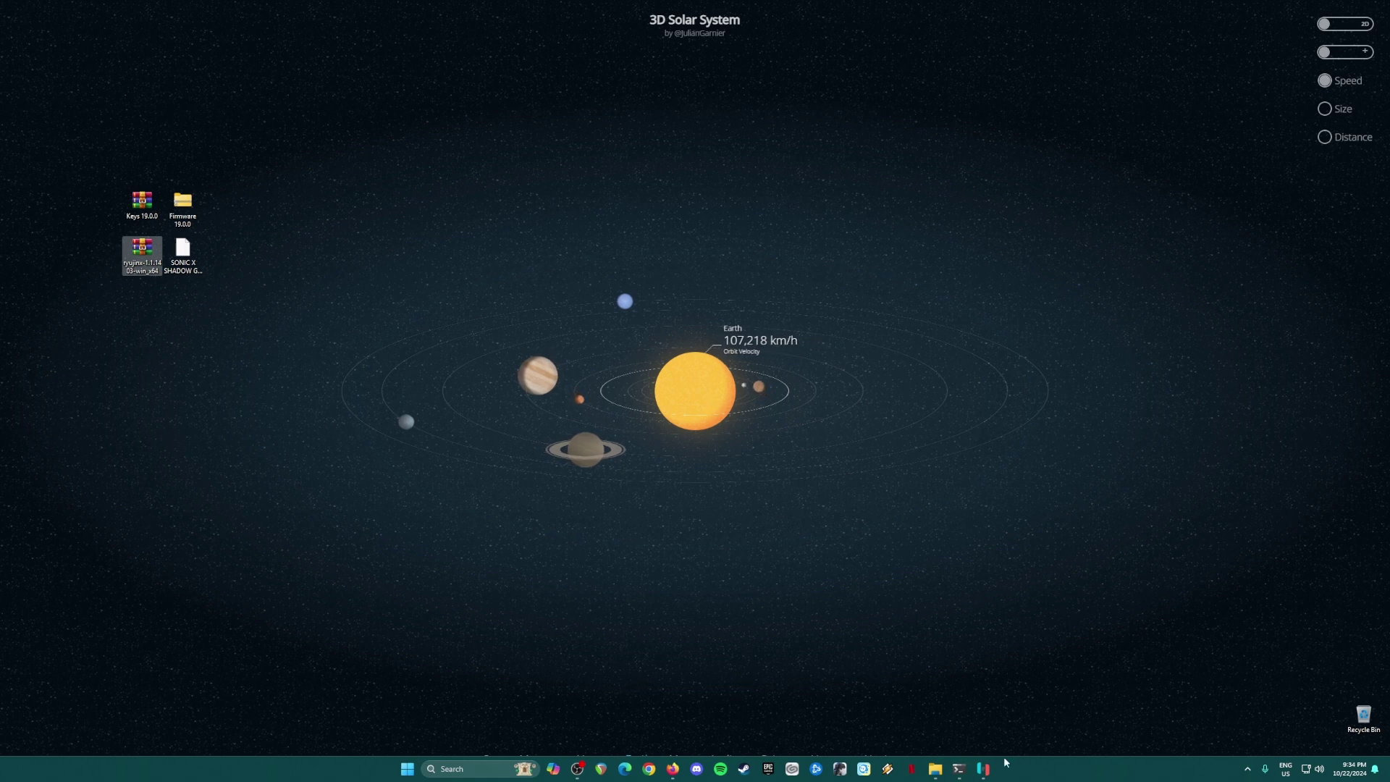
{"action": "key", "text": "alt+Tab"}
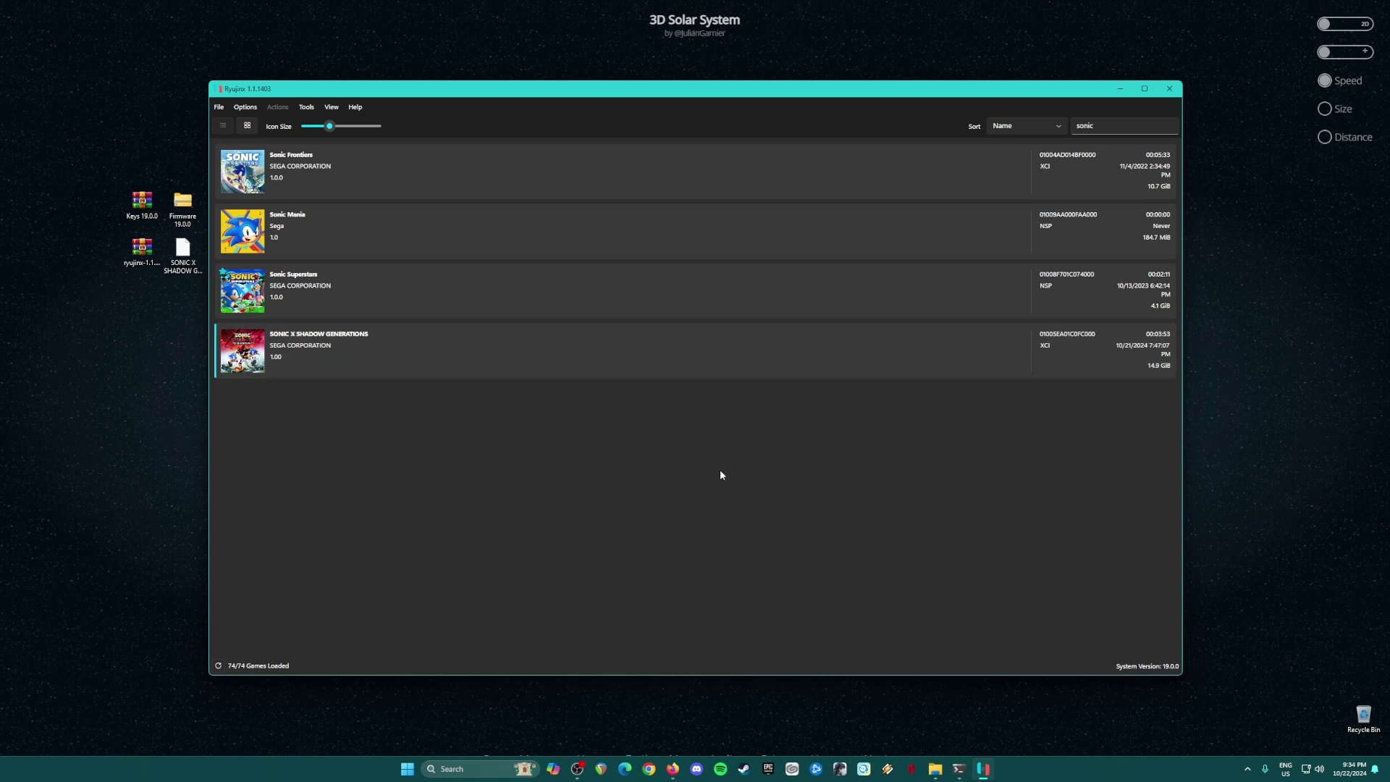
{"action": "left_click_drag", "start_coordinate": [113, 170], "coordinate": [194, 218]}
{"action": "left_click", "coordinate": [359, 100]}
{"action": "left_click", "coordinate": [1121, 89]}
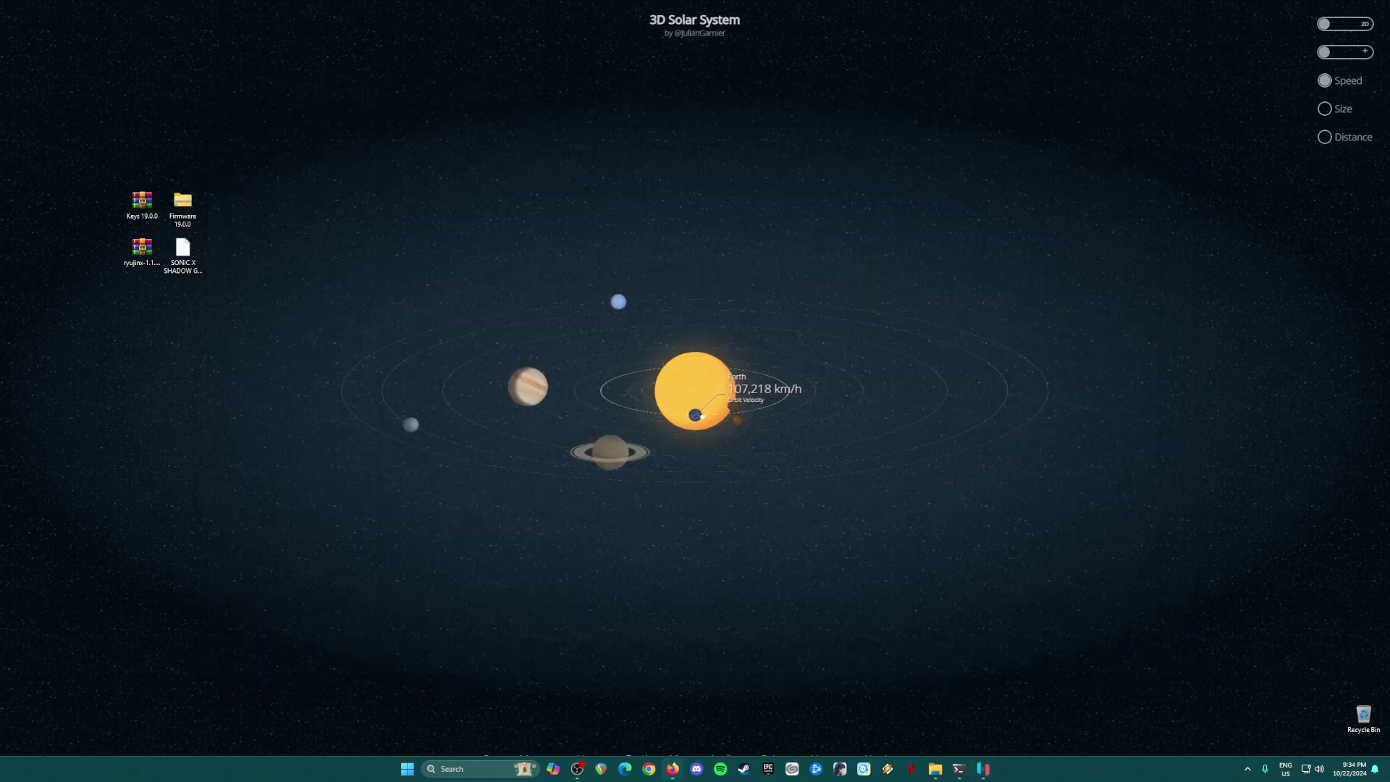
- Switch to Firefox and open the Internet Archive website by way of a Google search
{"action": "left_click", "coordinate": [681, 771]}
{"action": "left_click", "coordinate": [595, 271]}
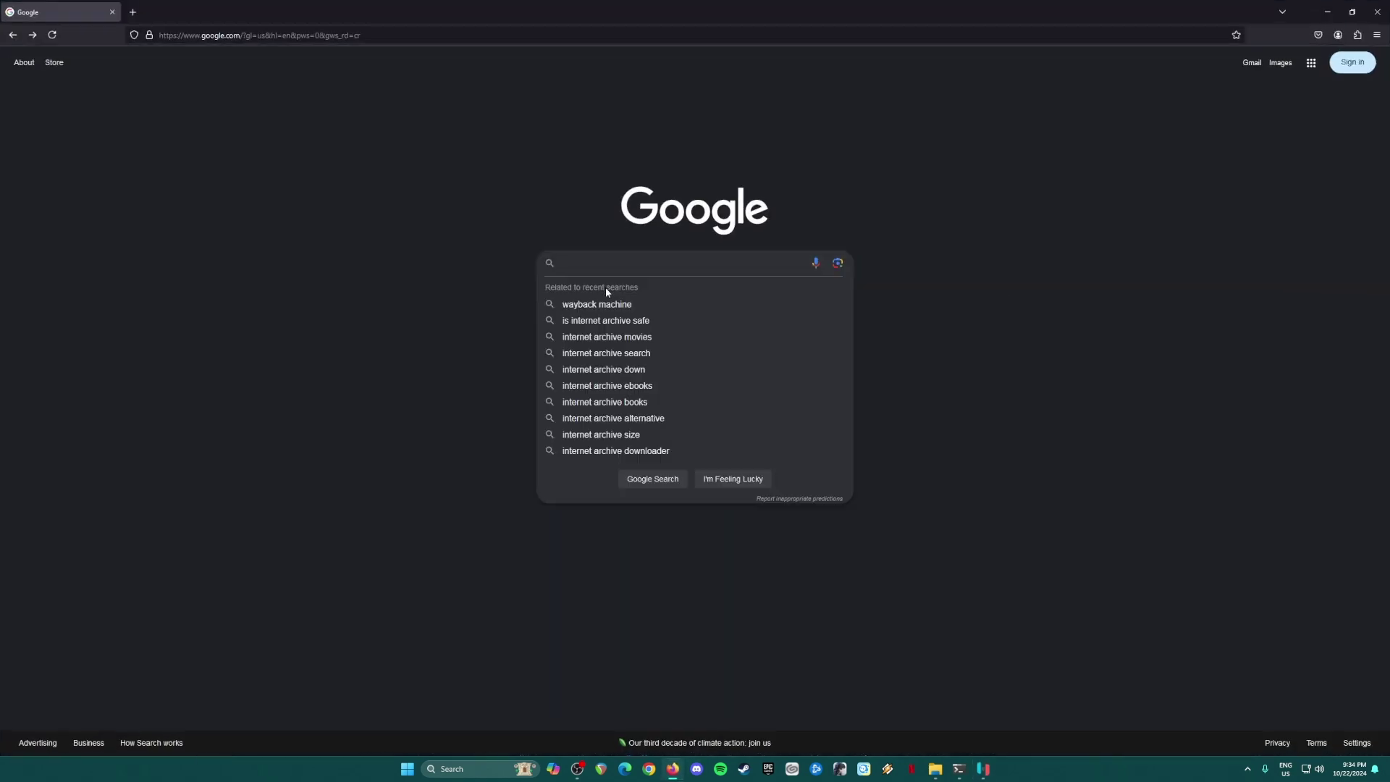
{"action": "type", "text": "inte"}
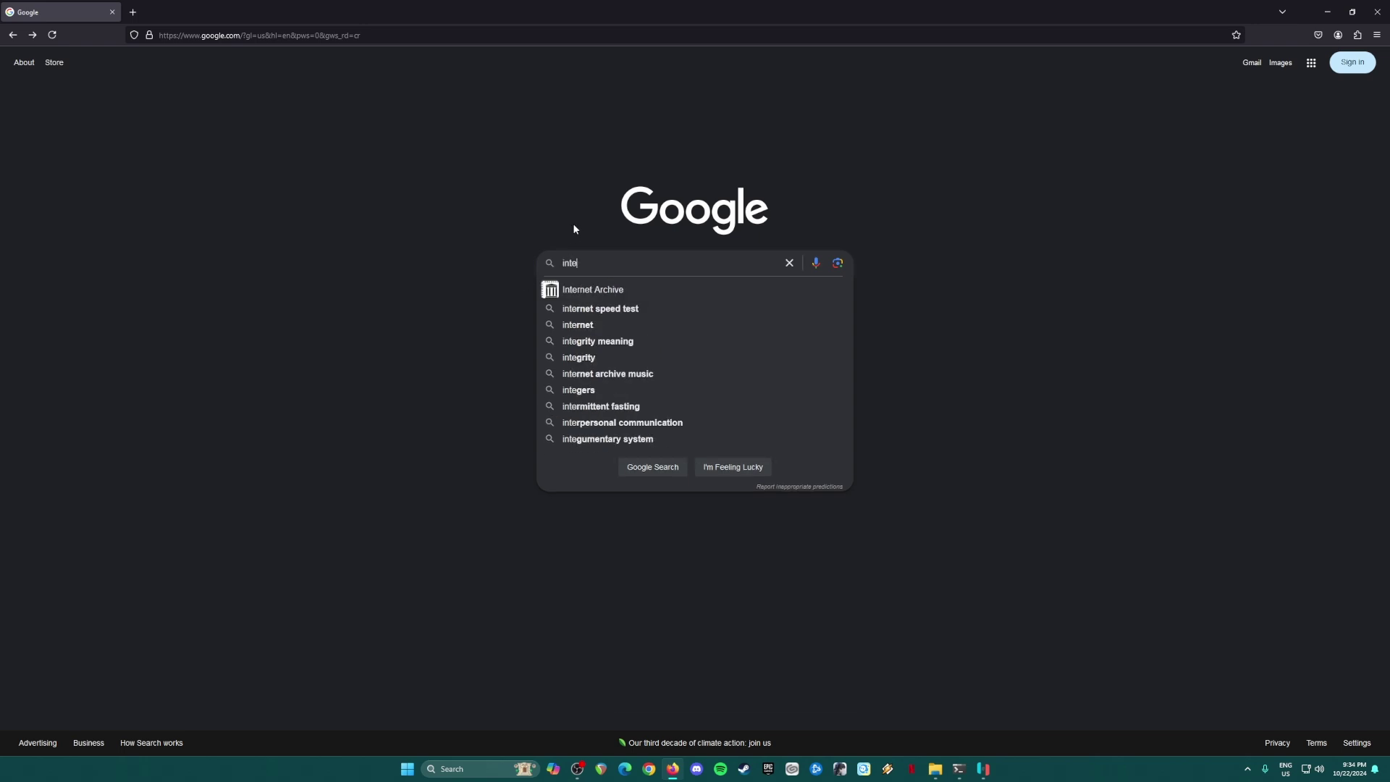
{"action": "left_click", "coordinate": [629, 290]}
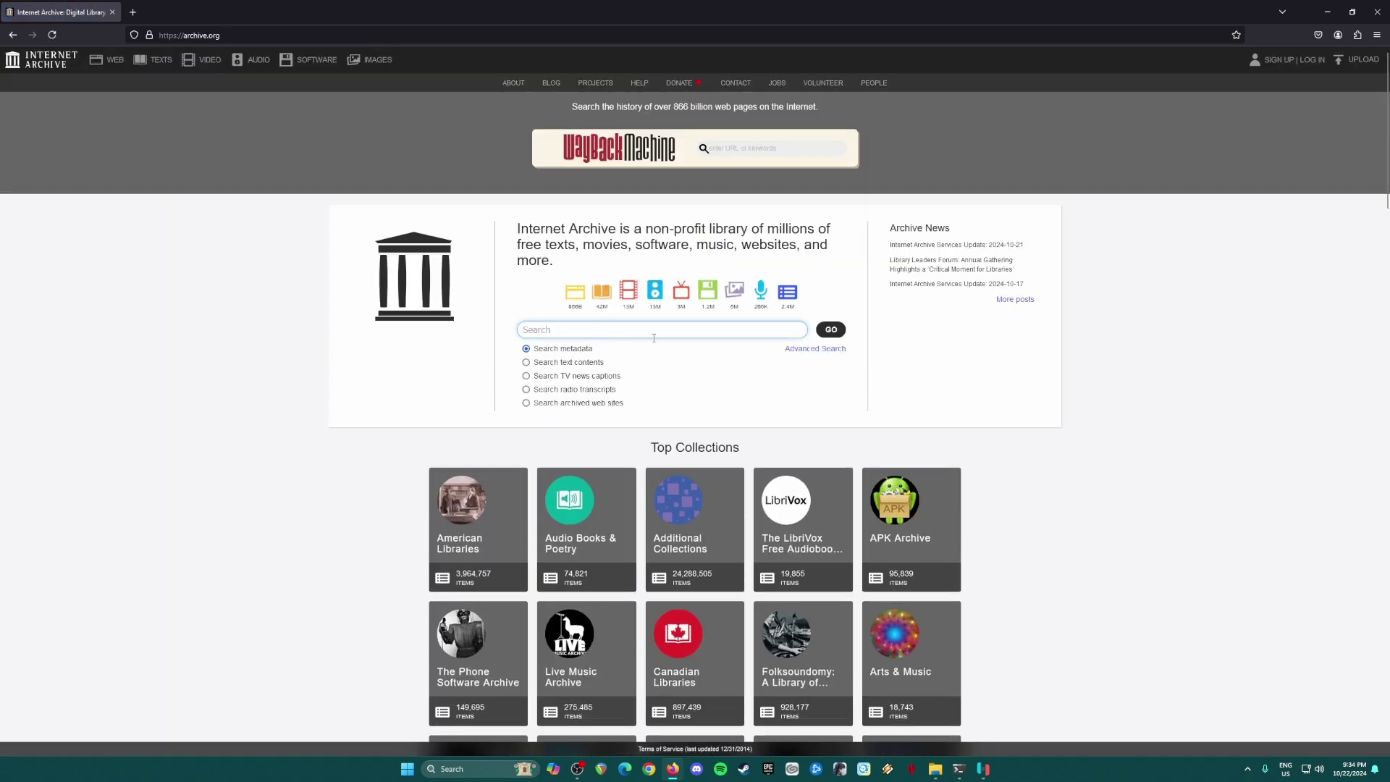
- Search the Internet Archive for "ryujinx emulator" and filter the results to software from 2024
{"action": "type", "text": "ryujinx emulator"}
{"action": "key", "text": "Return"}
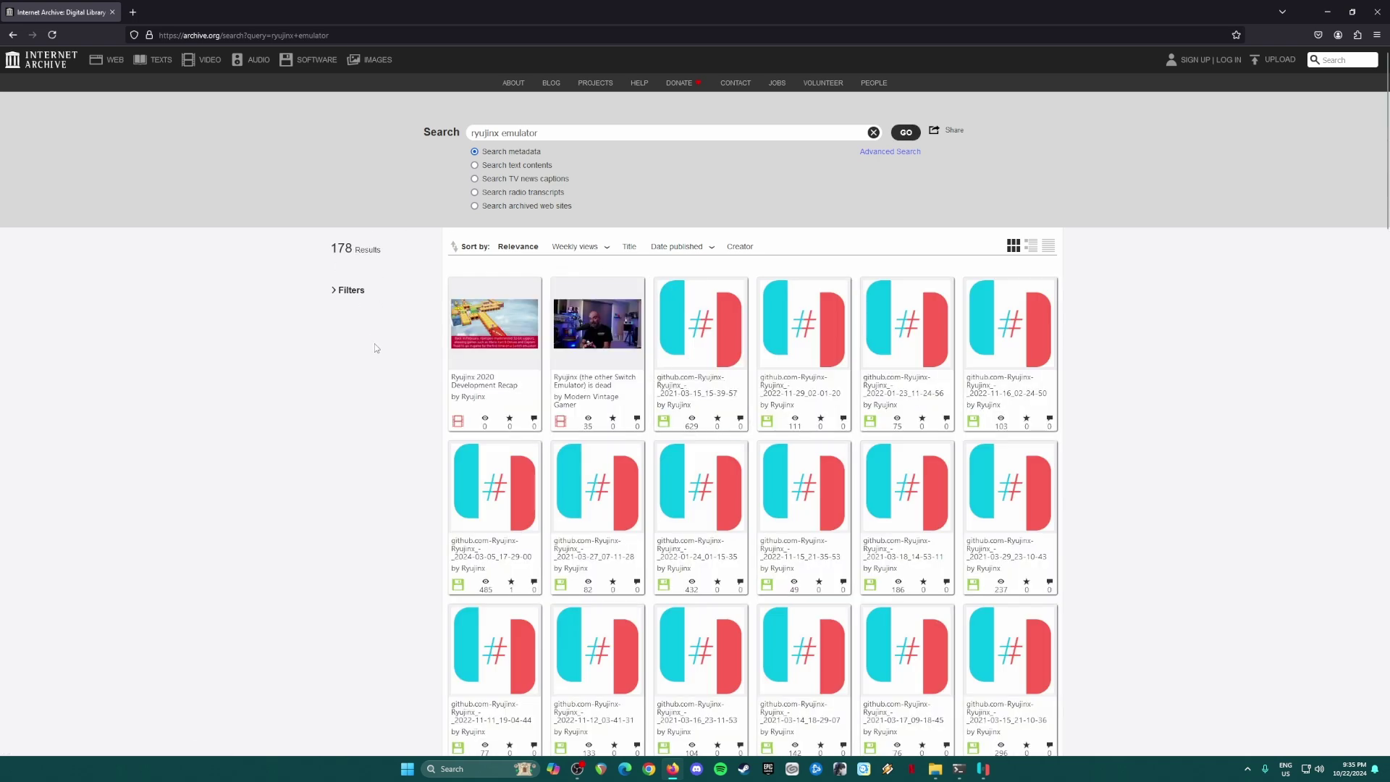
{"action": "left_click", "coordinate": [337, 293]}
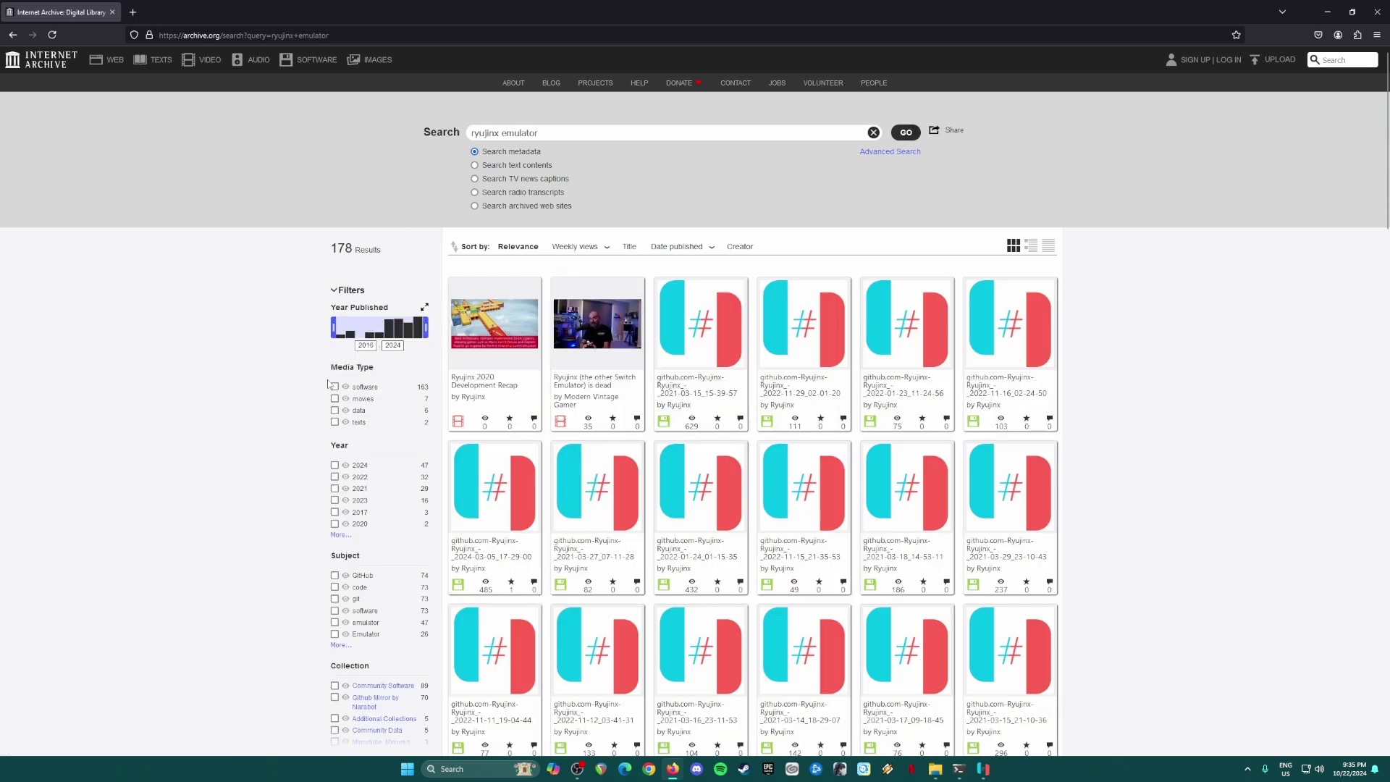
{"action": "left_click", "coordinate": [334, 388]}
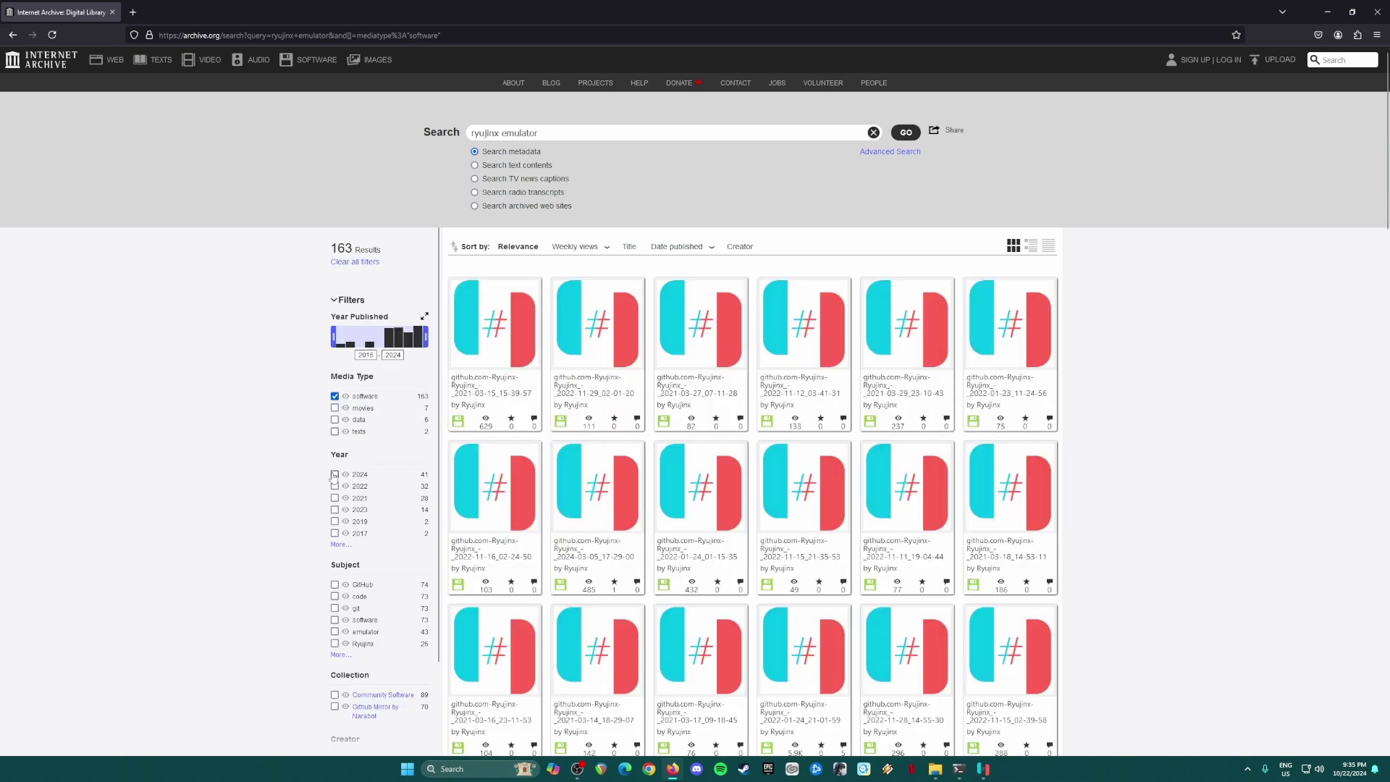
{"action": "left_click", "coordinate": [335, 475]}
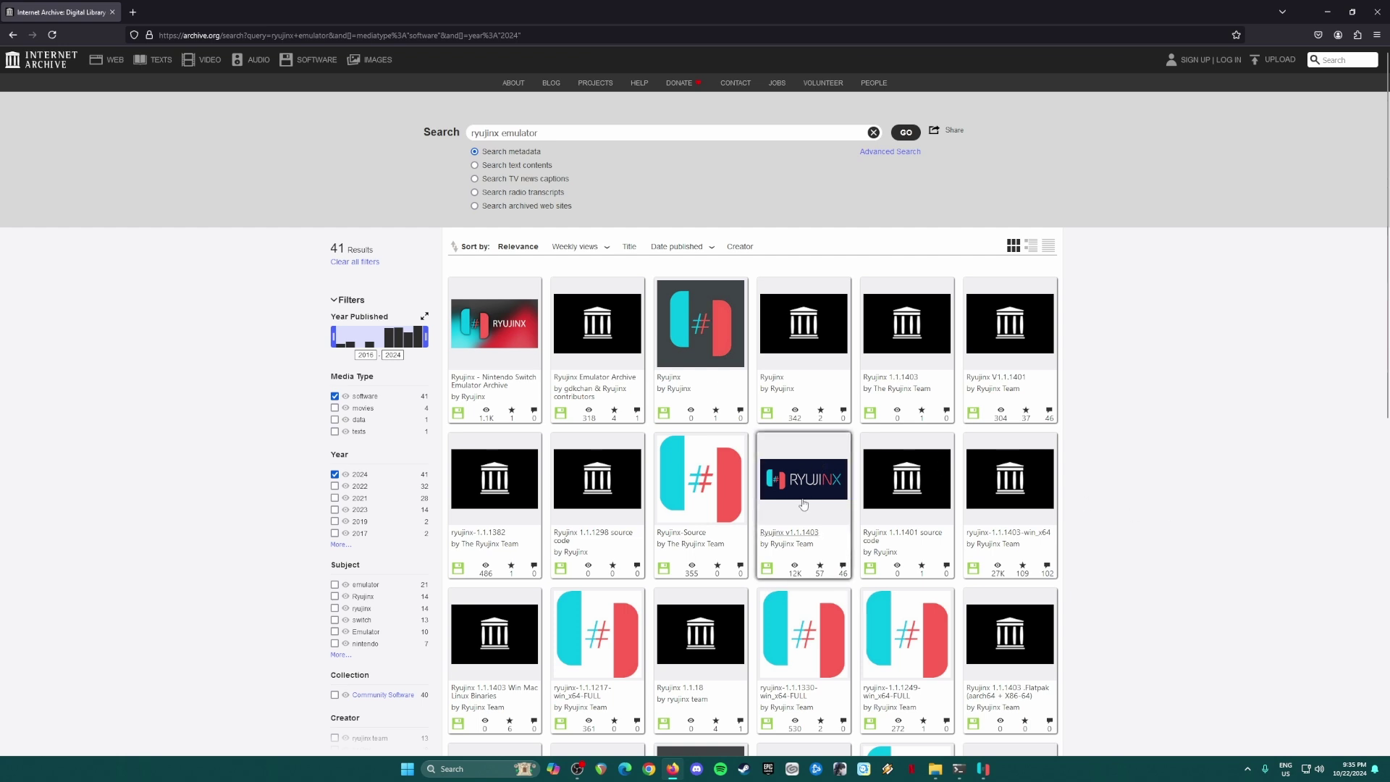
- Examine the Ryujinx v1.1.1403 item page with its description and download options, and return to the search results
{"action": "left_click", "coordinate": [801, 475]}
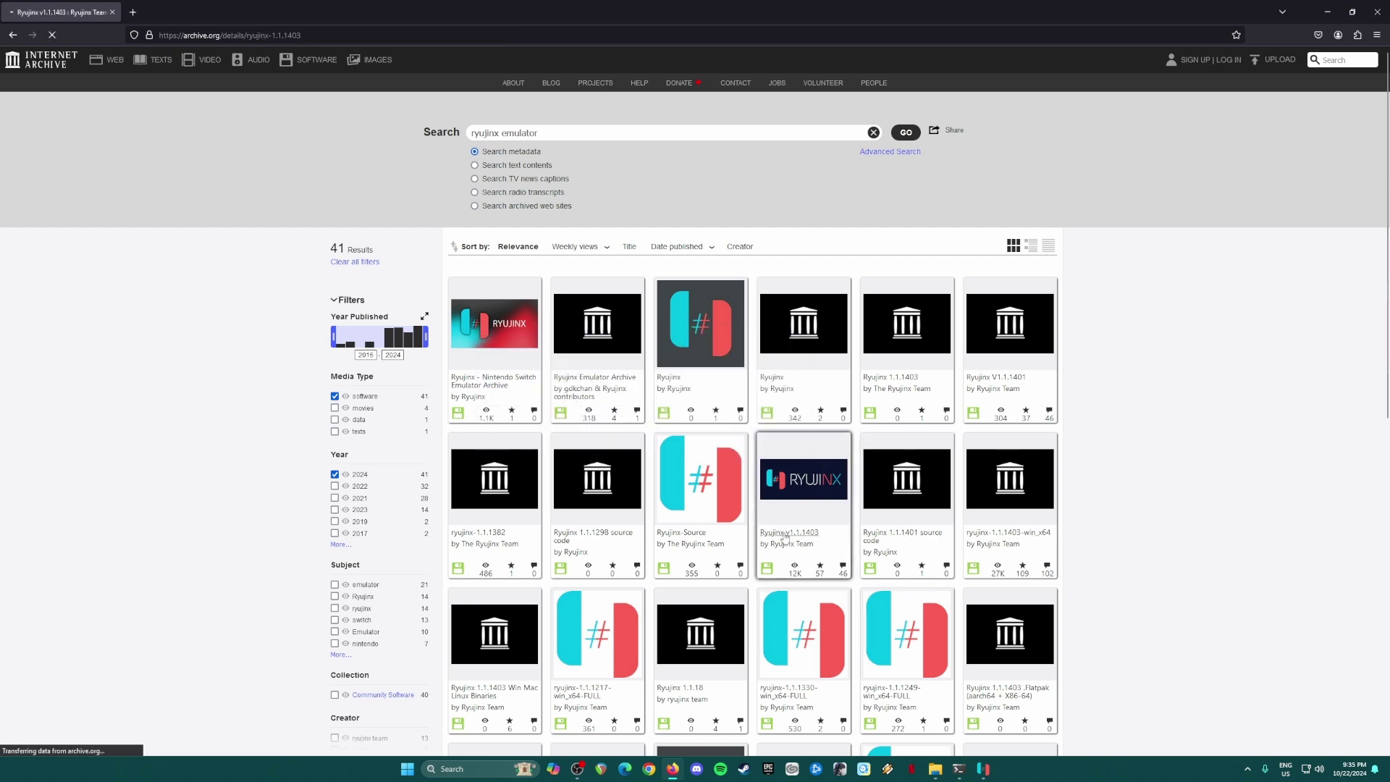
{"action": "scroll", "coordinate": [825, 550], "scroll_direction": "down", "scroll_amount": 5}
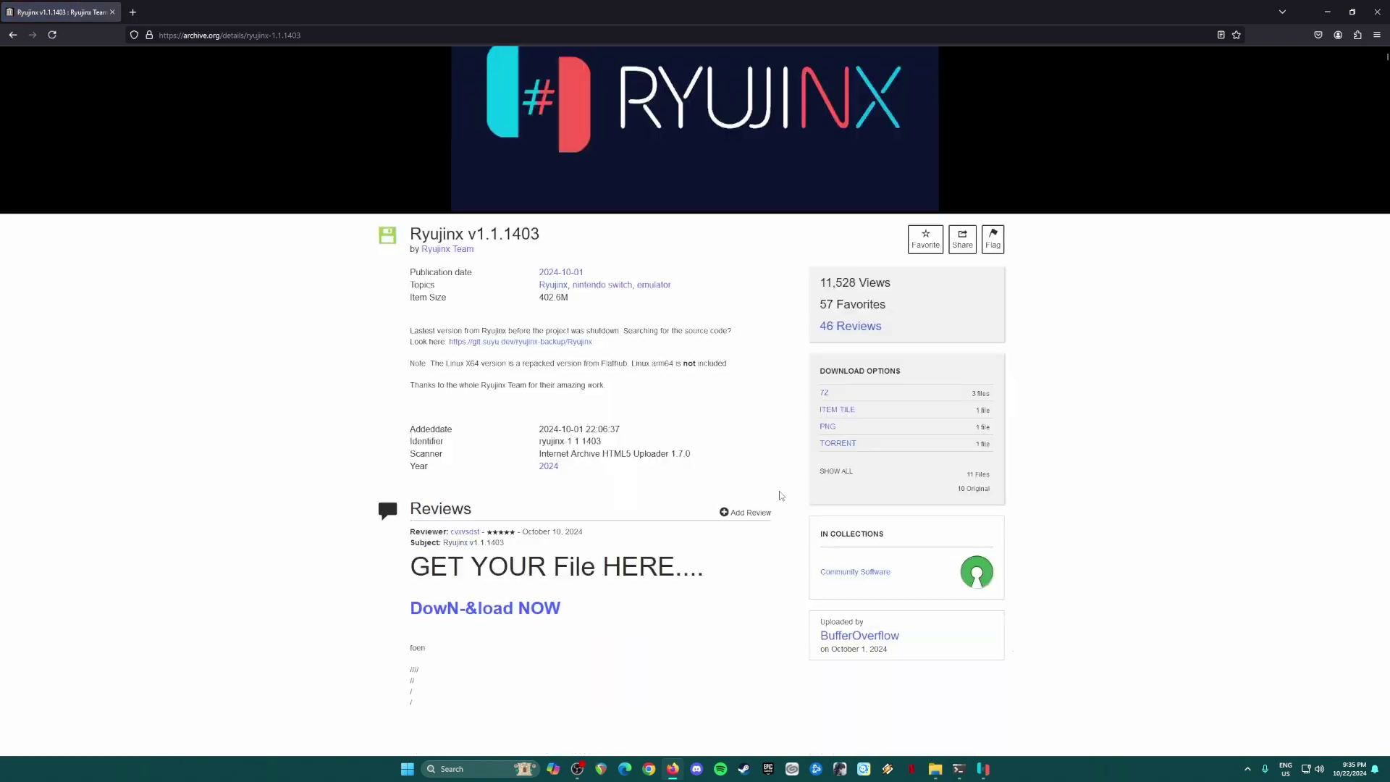
{"action": "scroll", "coordinate": [783, 496], "scroll_direction": "up", "scroll_amount": 1}
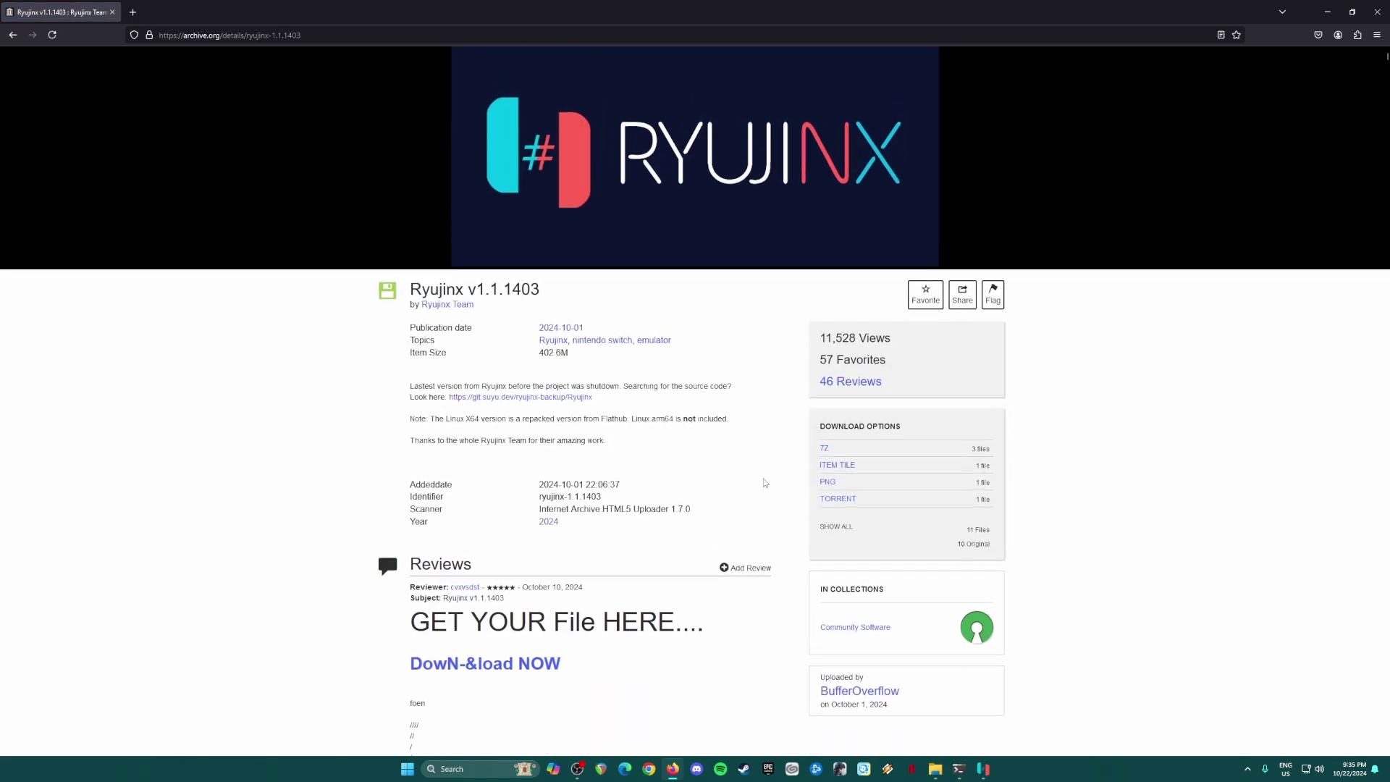
{"action": "scroll", "coordinate": [767, 480], "scroll_direction": "down", "scroll_amount": 3}
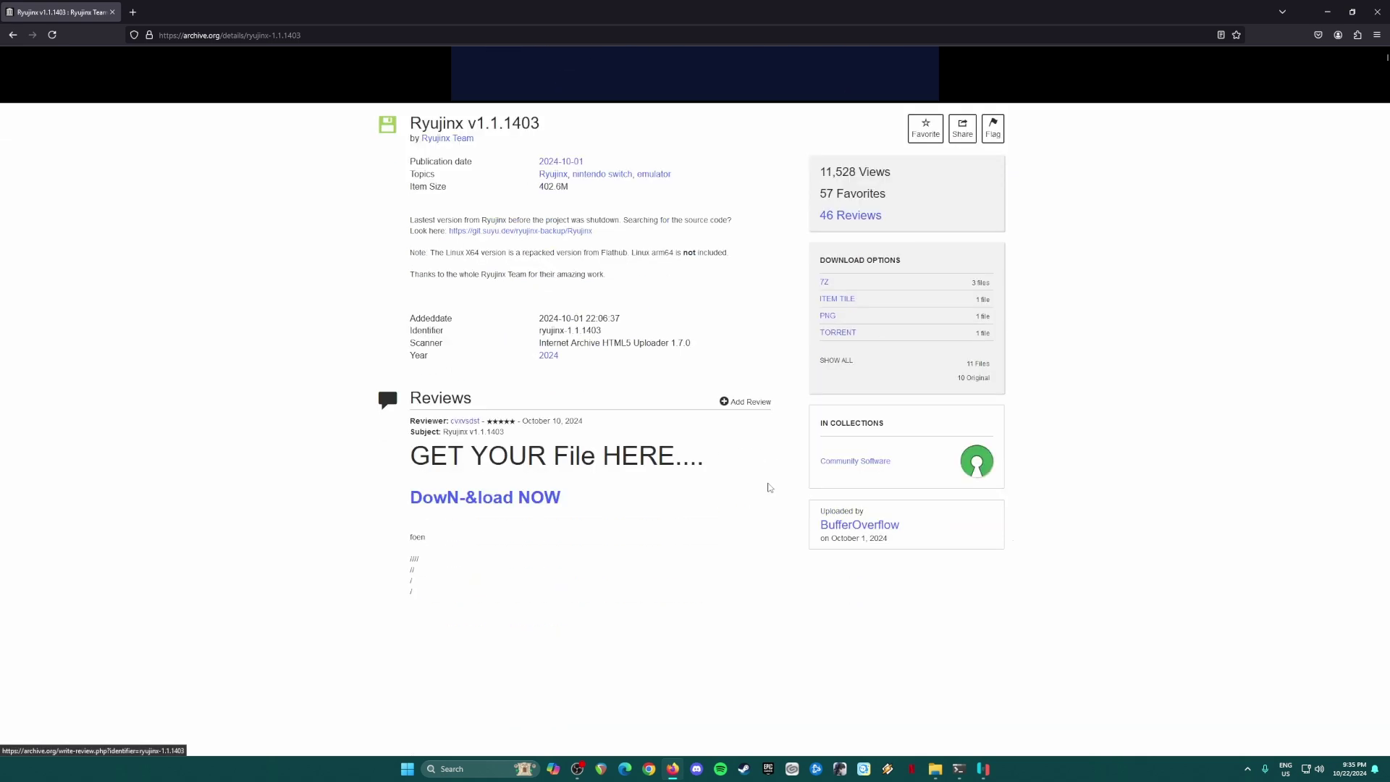
{"action": "scroll", "coordinate": [759, 478], "scroll_direction": "up", "scroll_amount": 3}
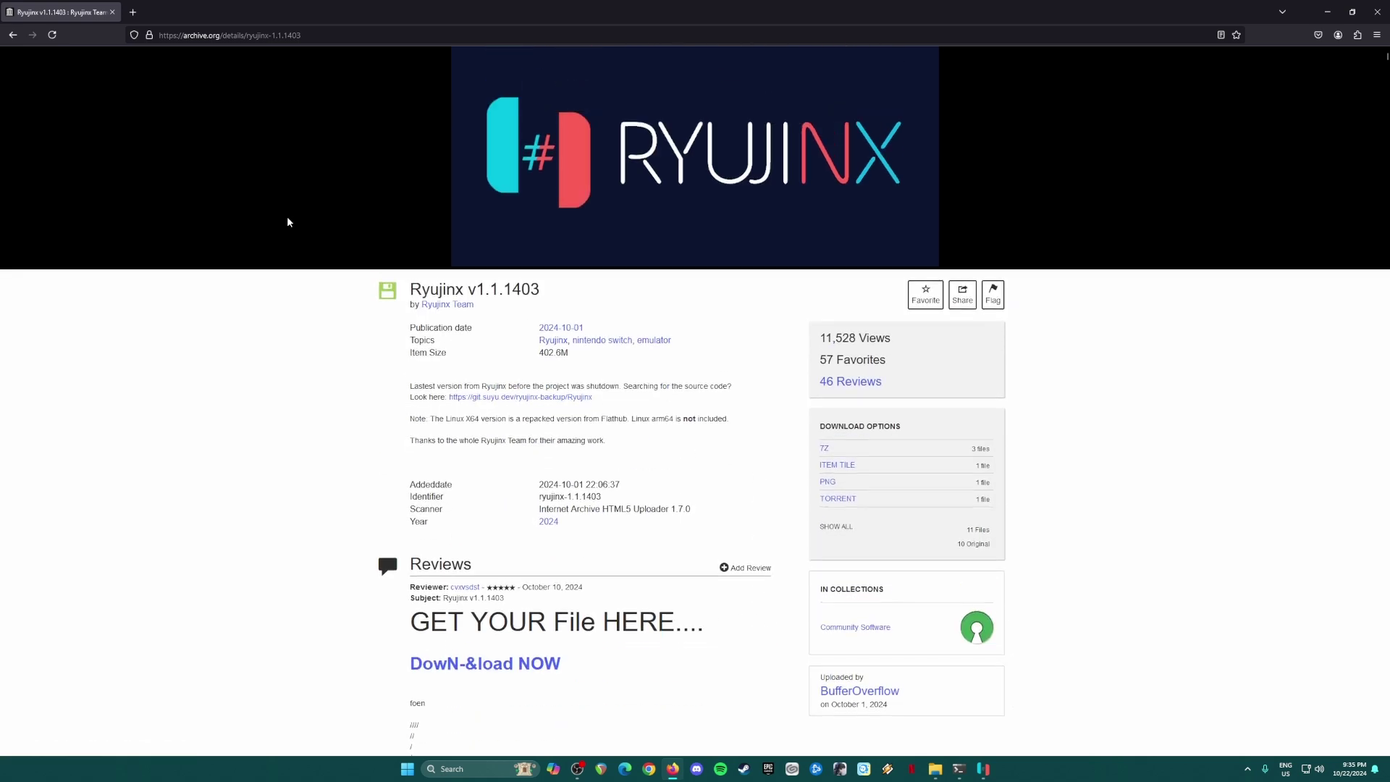
{"action": "left_click", "coordinate": [13, 35]}
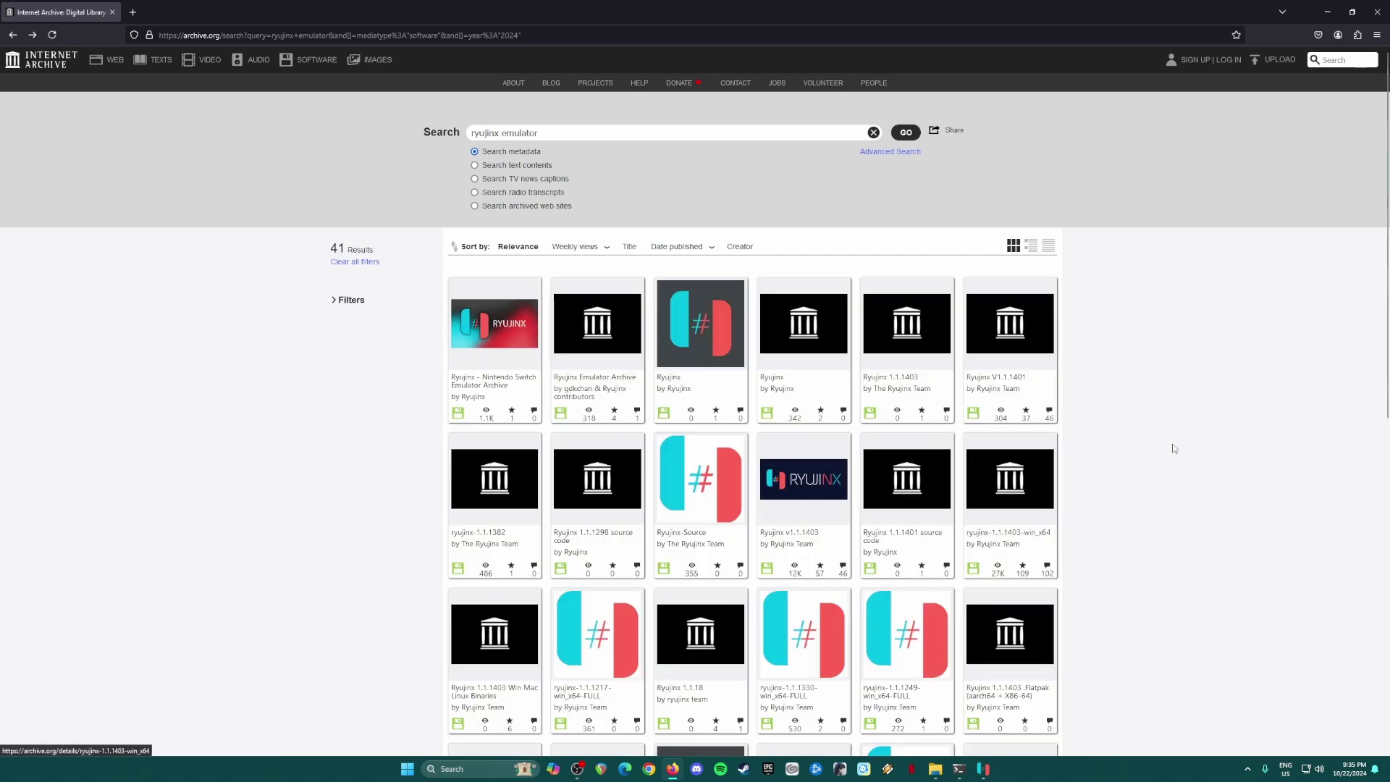
- Open the downloaded ryujinx-1.1.1403-win_x64 archive on the desktop, examine its contents including Ryujinx.exe, and close it
{"action": "left_click", "coordinate": [1327, 12]}
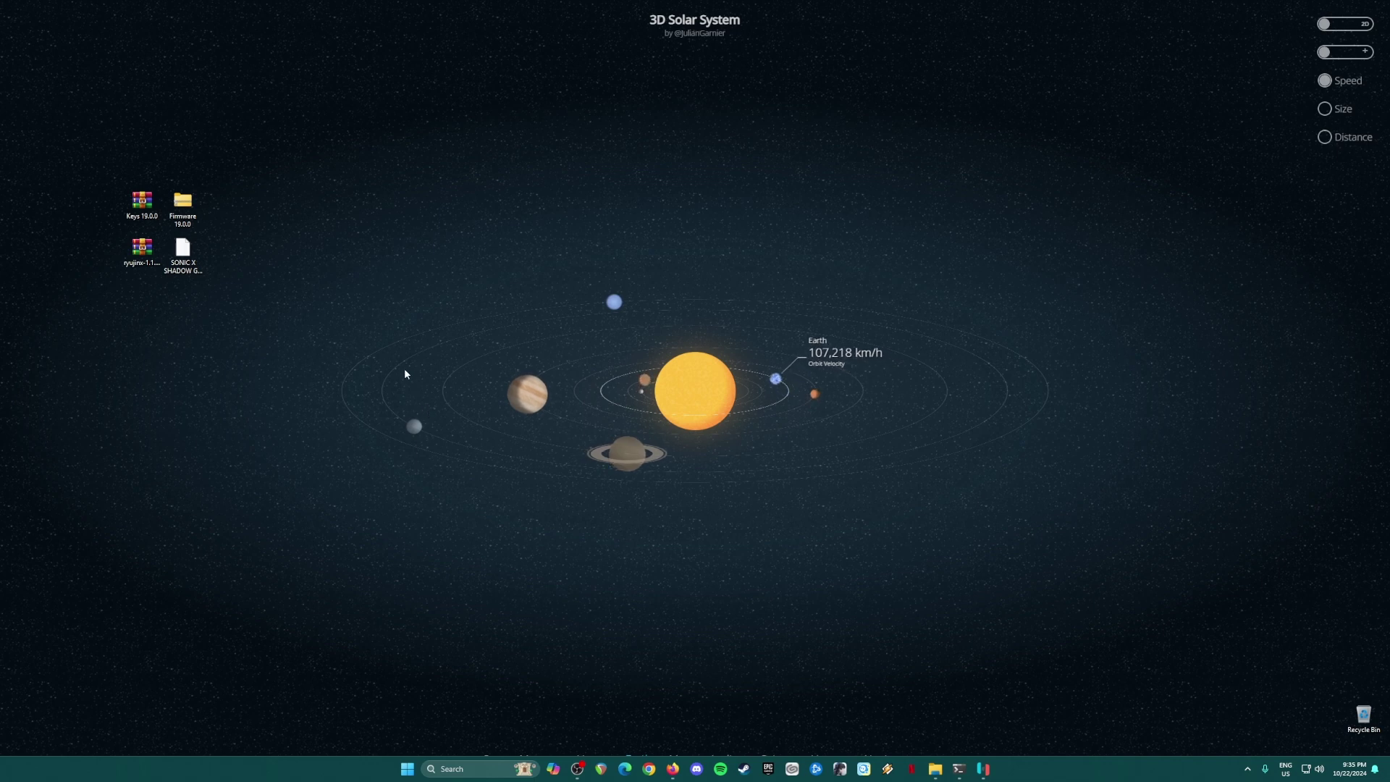
{"action": "left_click", "coordinate": [139, 252]}
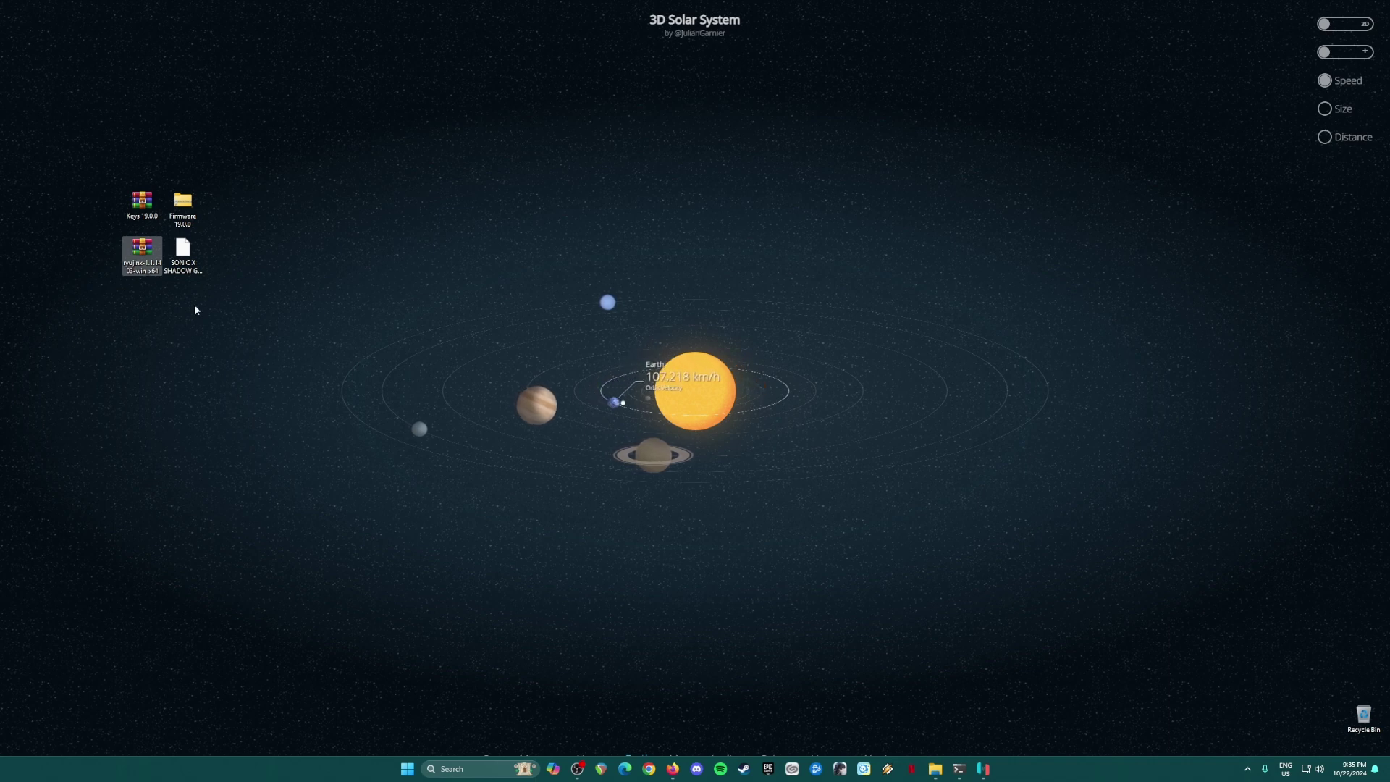
{"action": "double_click", "coordinate": [147, 276]}
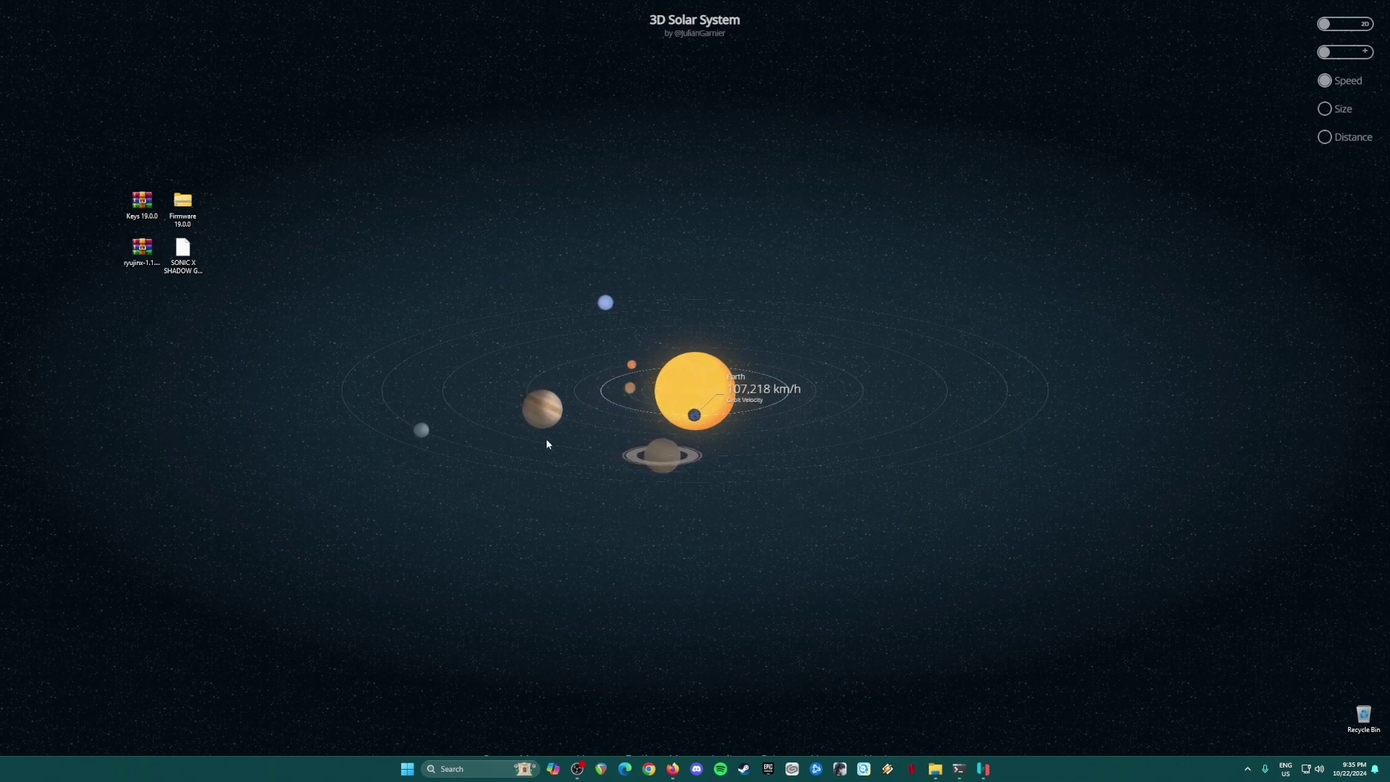
{"action": "left_click_drag", "start_coordinate": [206, 452], "coordinate": [153, 271]}
{"action": "left_click", "coordinate": [459, 320]}
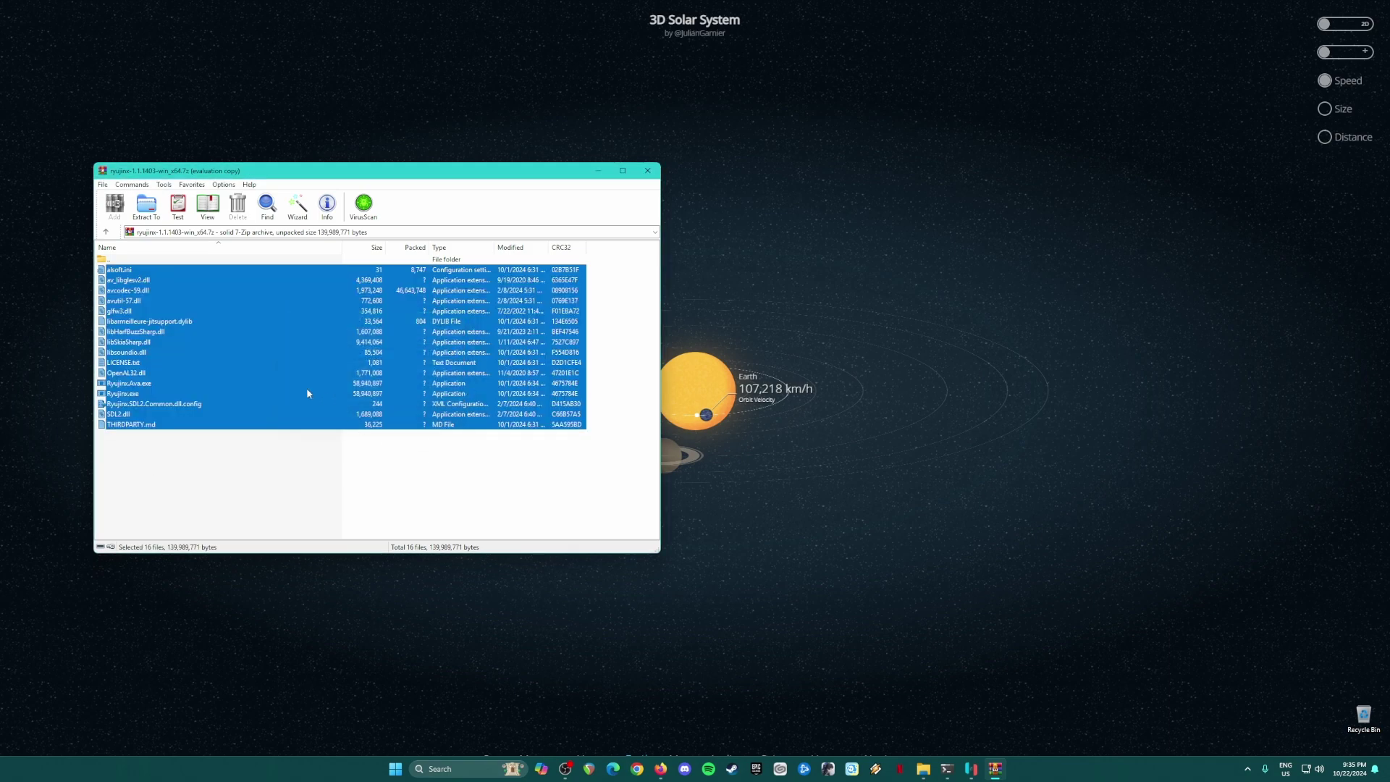
{"action": "left_click", "coordinate": [333, 476]}
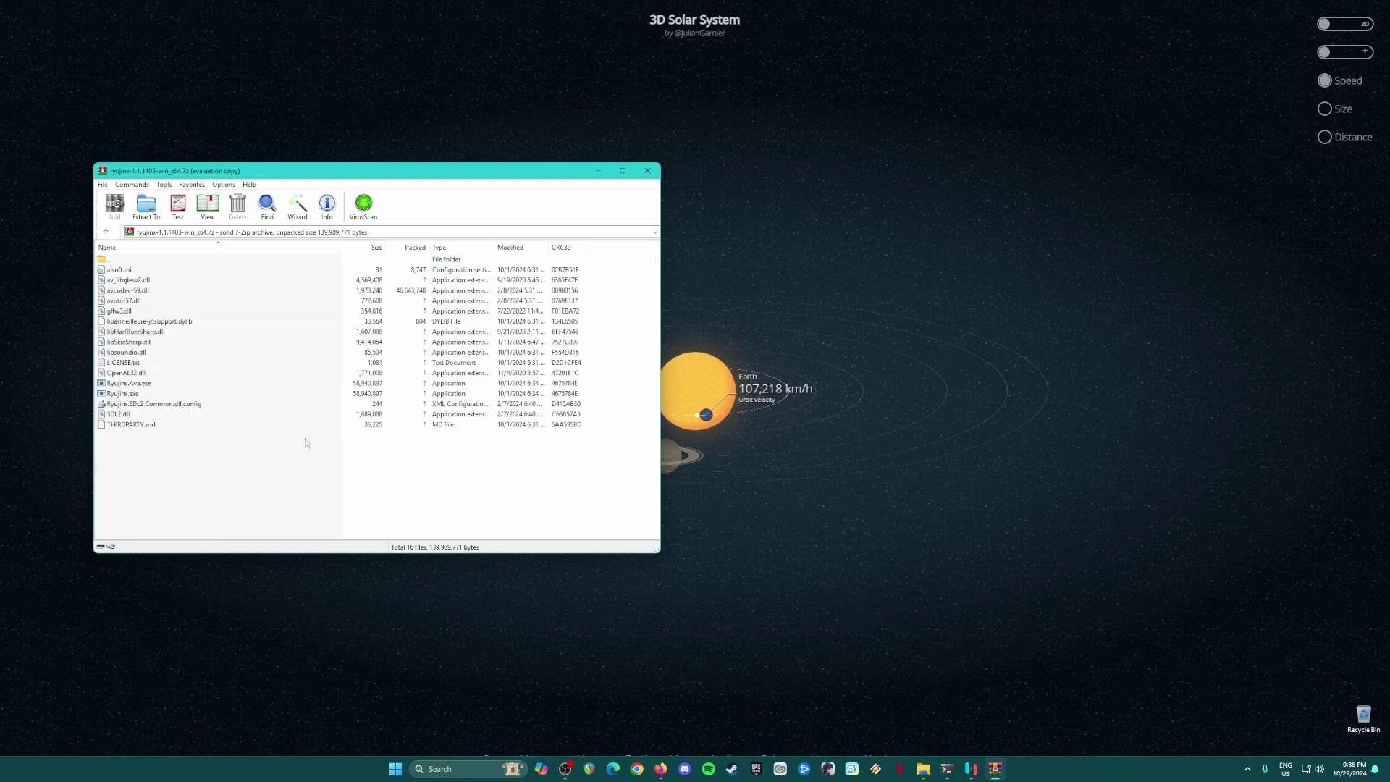
{"action": "left_click", "coordinate": [127, 395]}
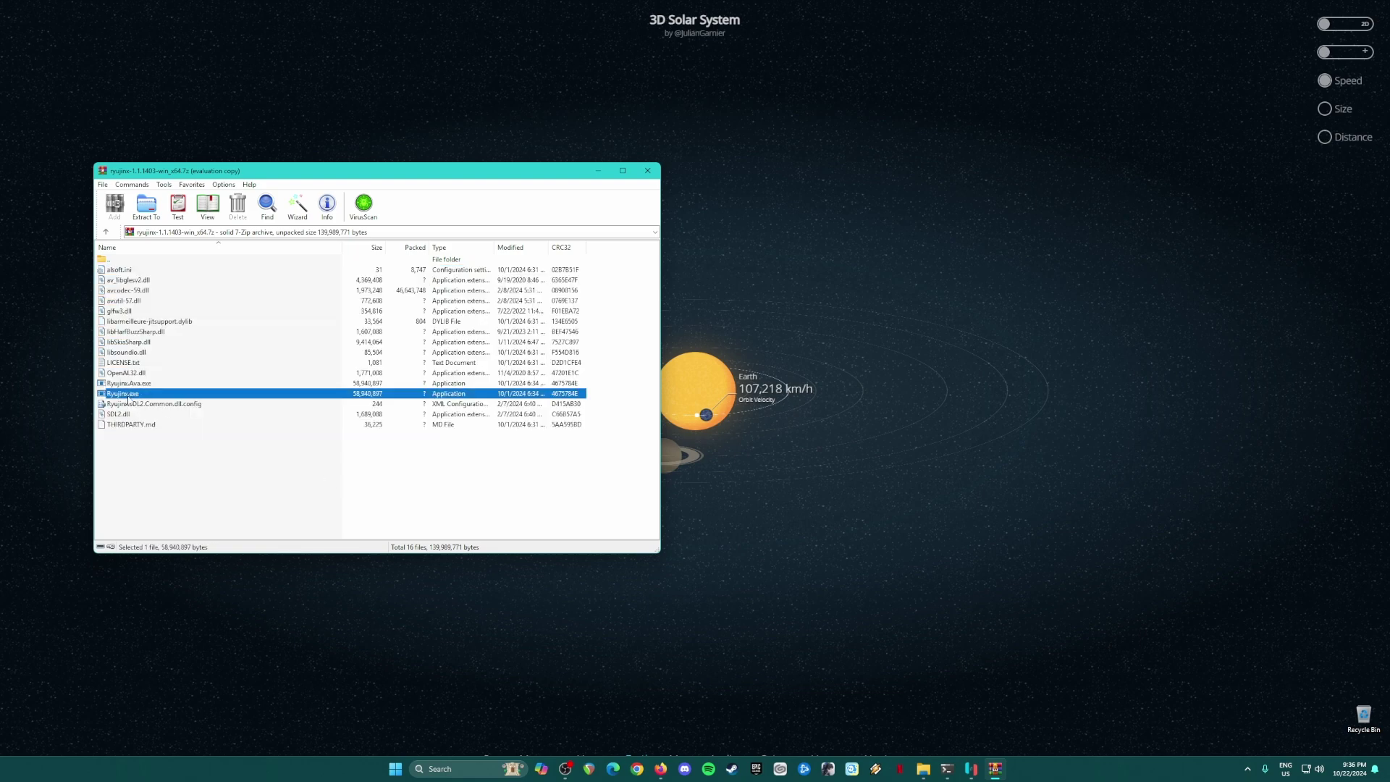
{"action": "left_click", "coordinate": [647, 170]}
{"action": "left_click", "coordinate": [984, 769]}
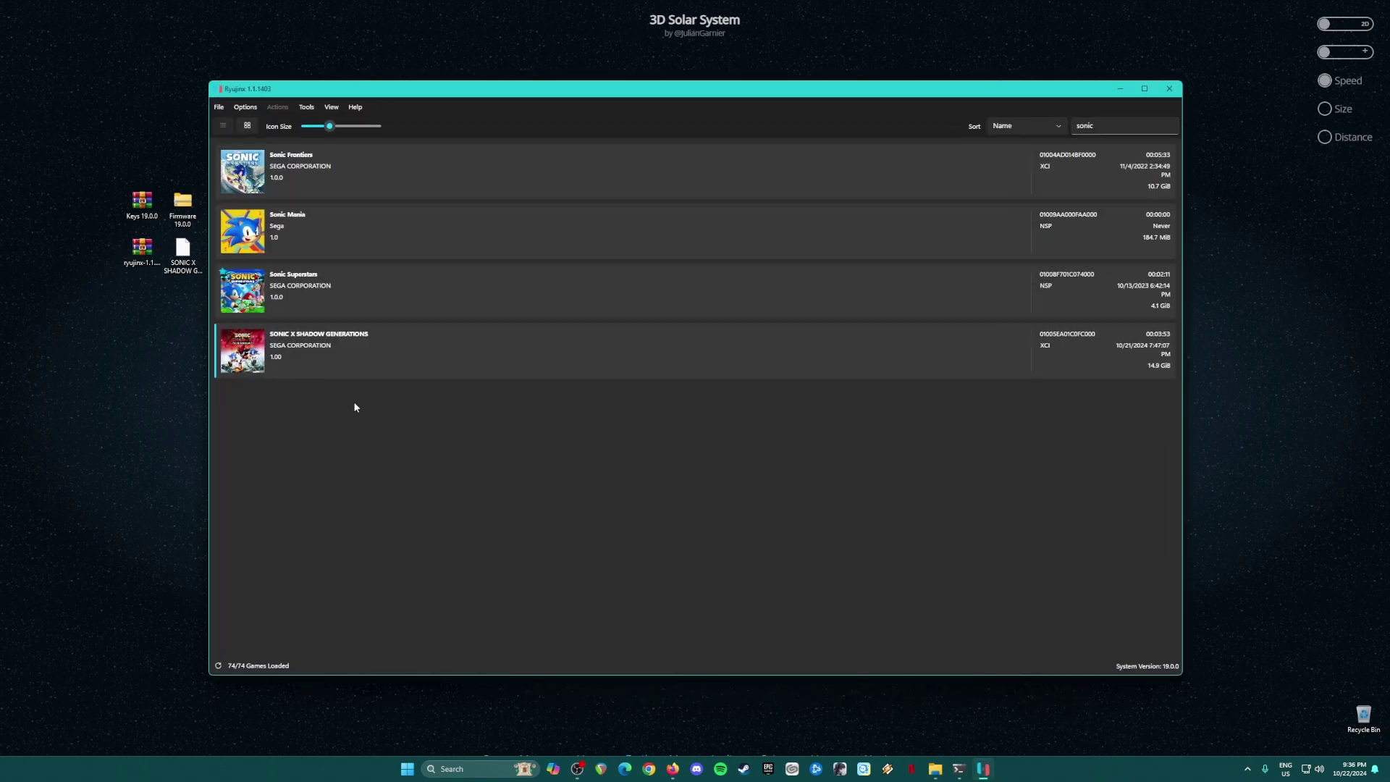
{"action": "left_click_drag", "start_coordinate": [90, 159], "coordinate": [203, 360]}
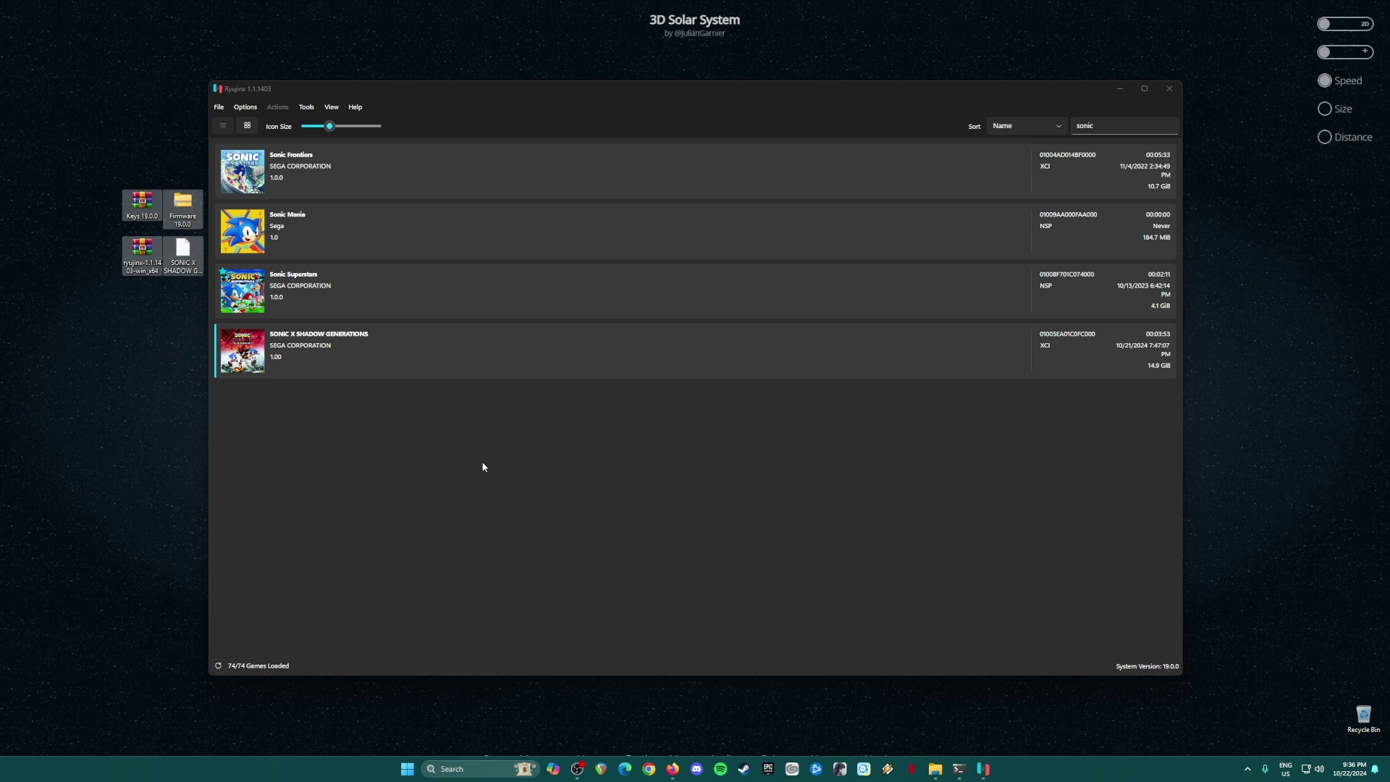
{"action": "left_click_drag", "start_coordinate": [70, 148], "coordinate": [194, 379]}
{"action": "left_click_drag", "start_coordinate": [91, 159], "coordinate": [197, 225]}
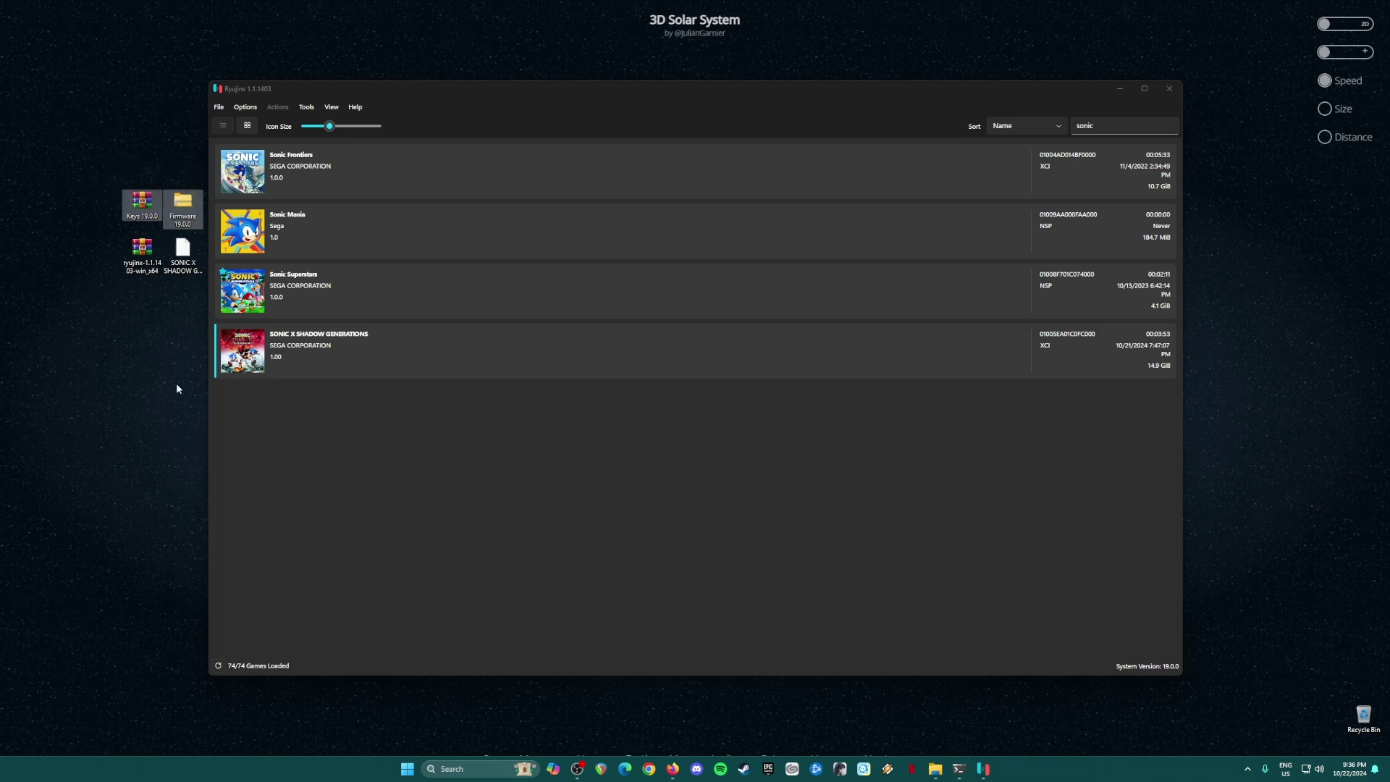
{"action": "left_click", "coordinate": [179, 272]}
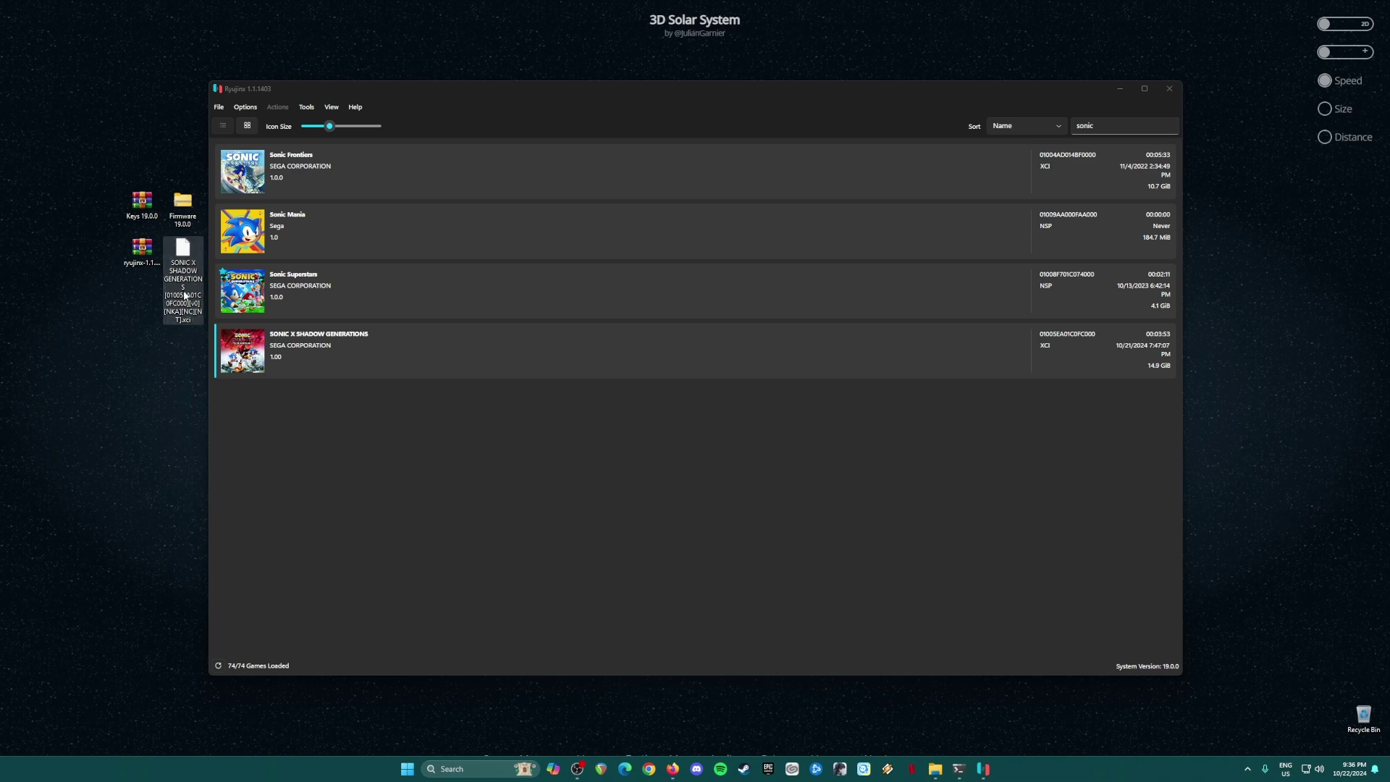
{"action": "left_click", "coordinate": [173, 382]}
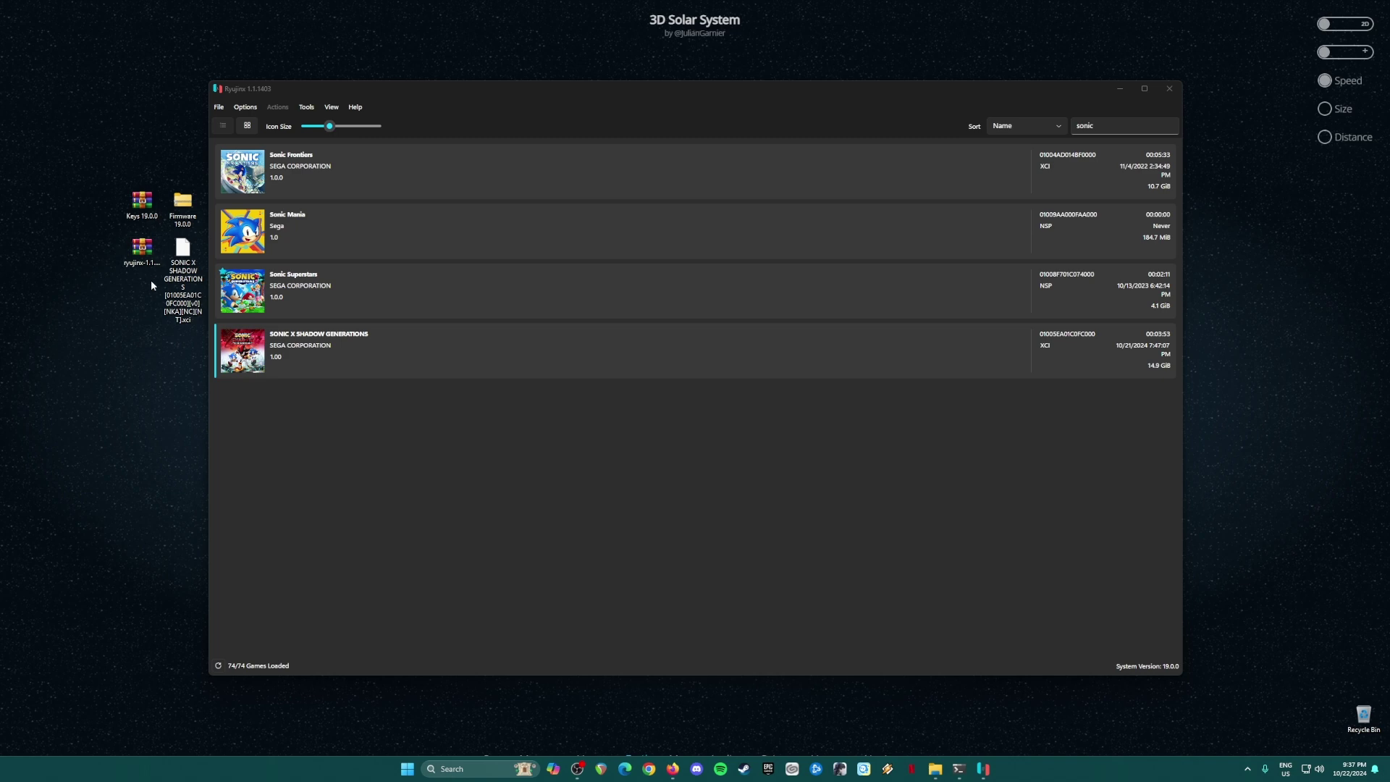
{"action": "left_click", "coordinate": [1122, 89]}
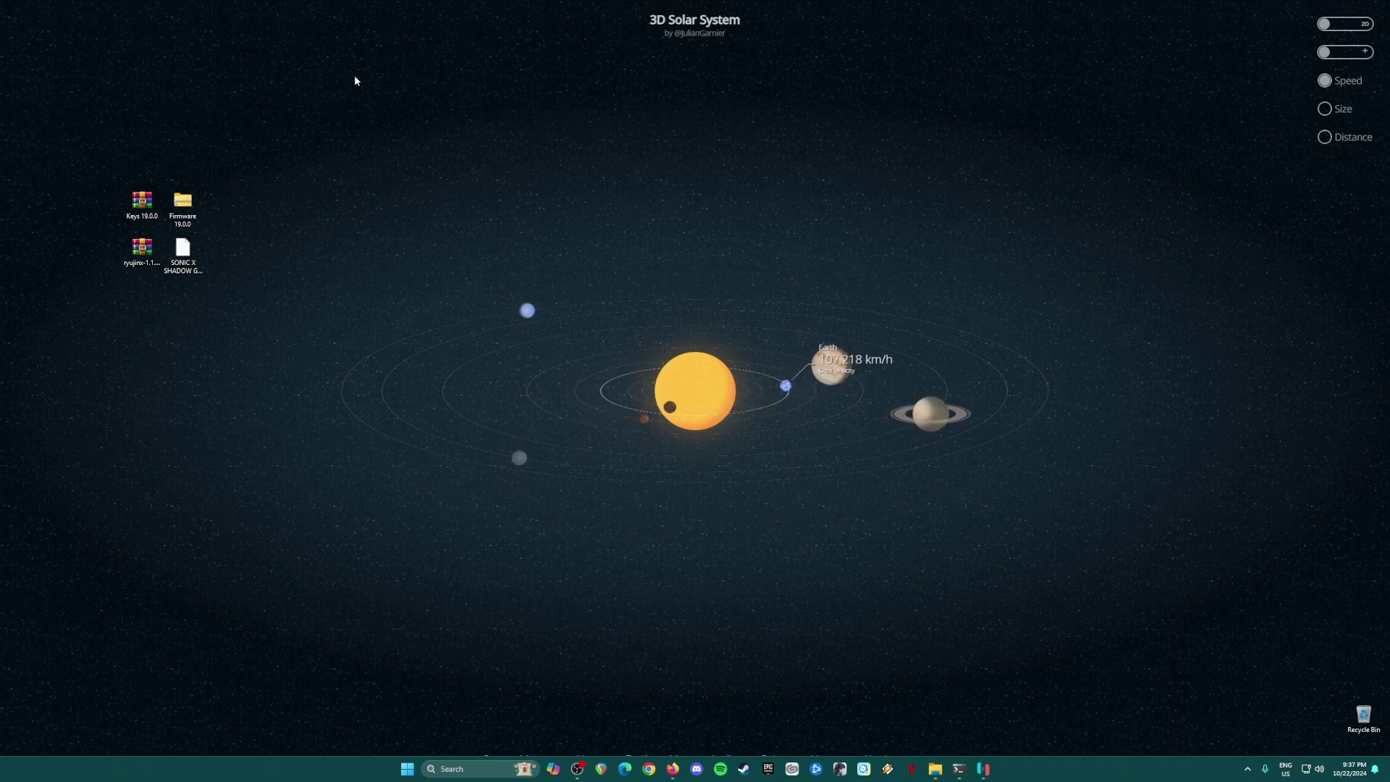
{"action": "left_click_drag", "start_coordinate": [370, 78], "coordinate": [1000, 692]}
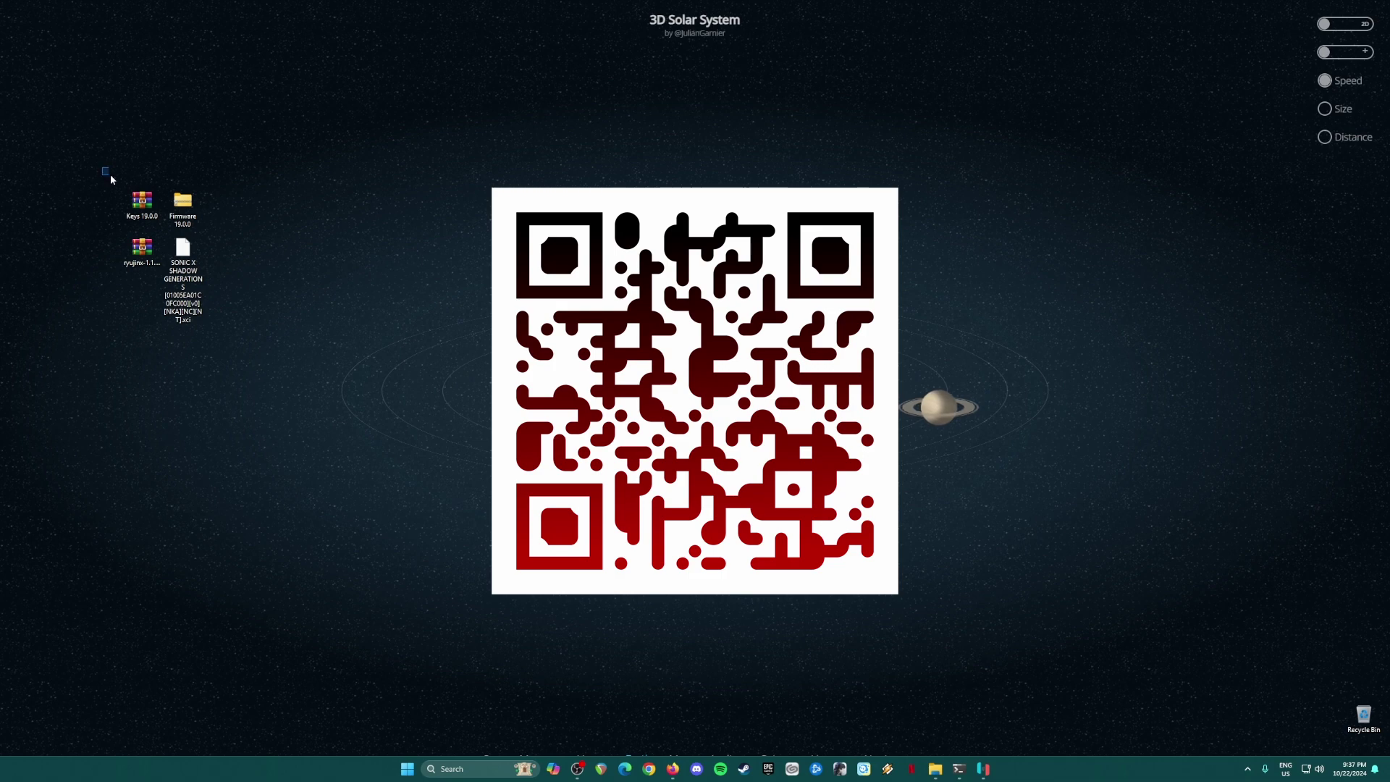
{"action": "left_click_drag", "start_coordinate": [123, 176], "coordinate": [264, 400]}
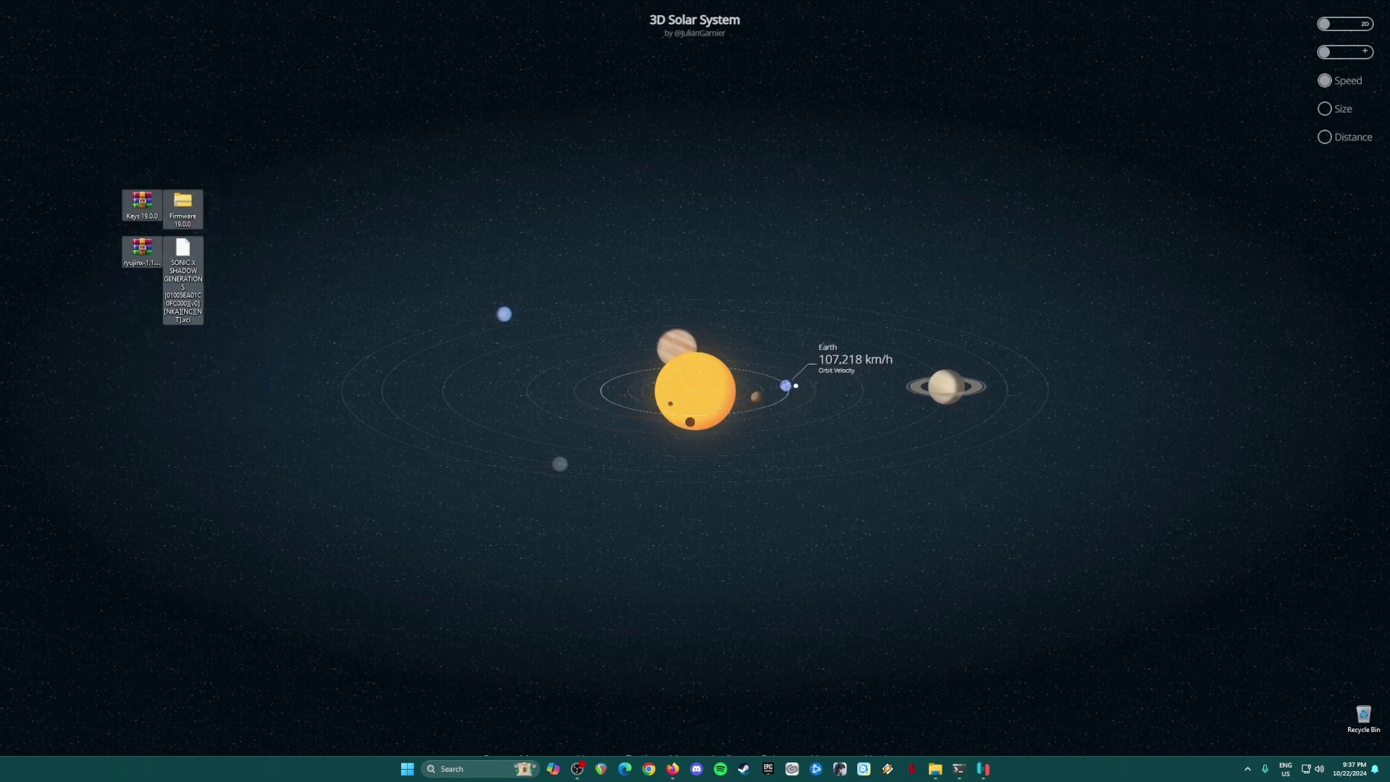
- Switch to Ryujinx, open its data folder and enter the system subfolder
{"action": "left_click", "coordinate": [983, 769]}
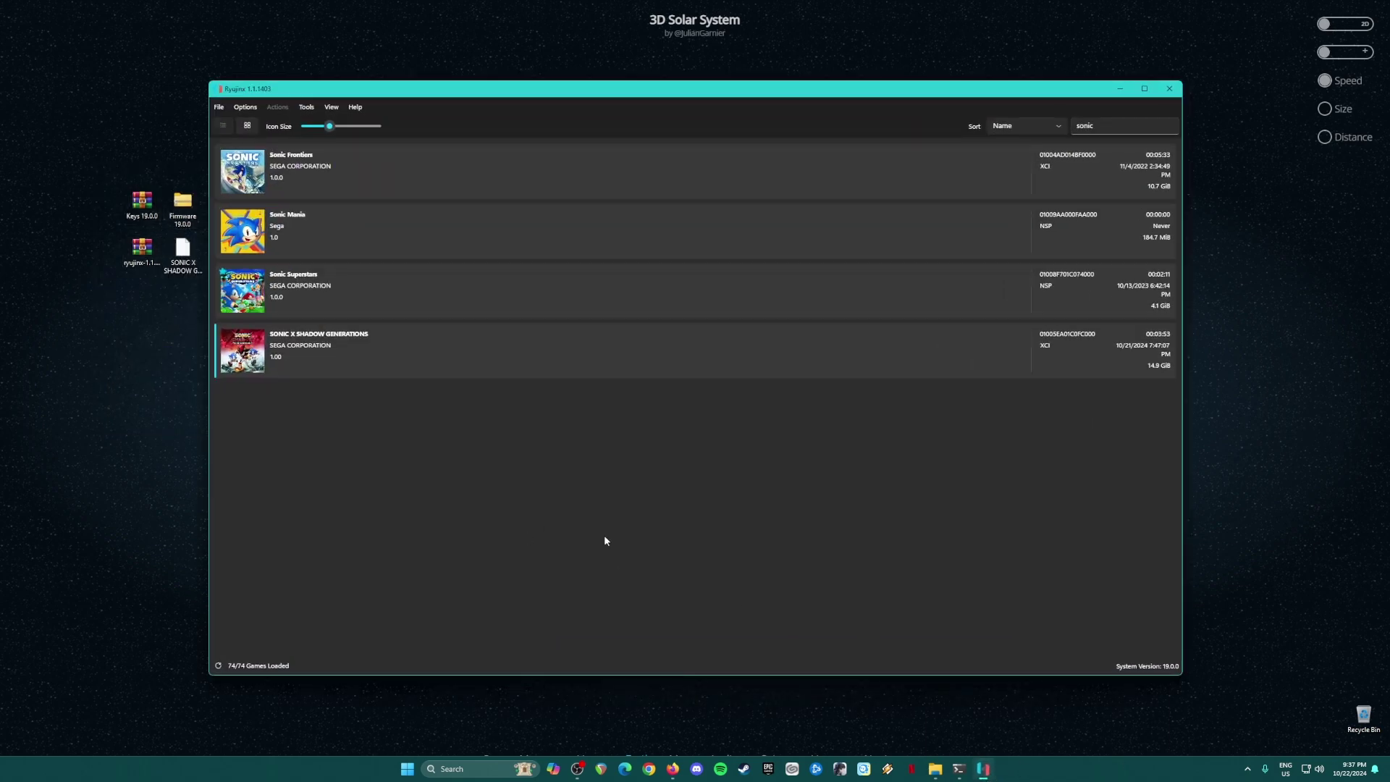
{"action": "left_click", "coordinate": [218, 108]}
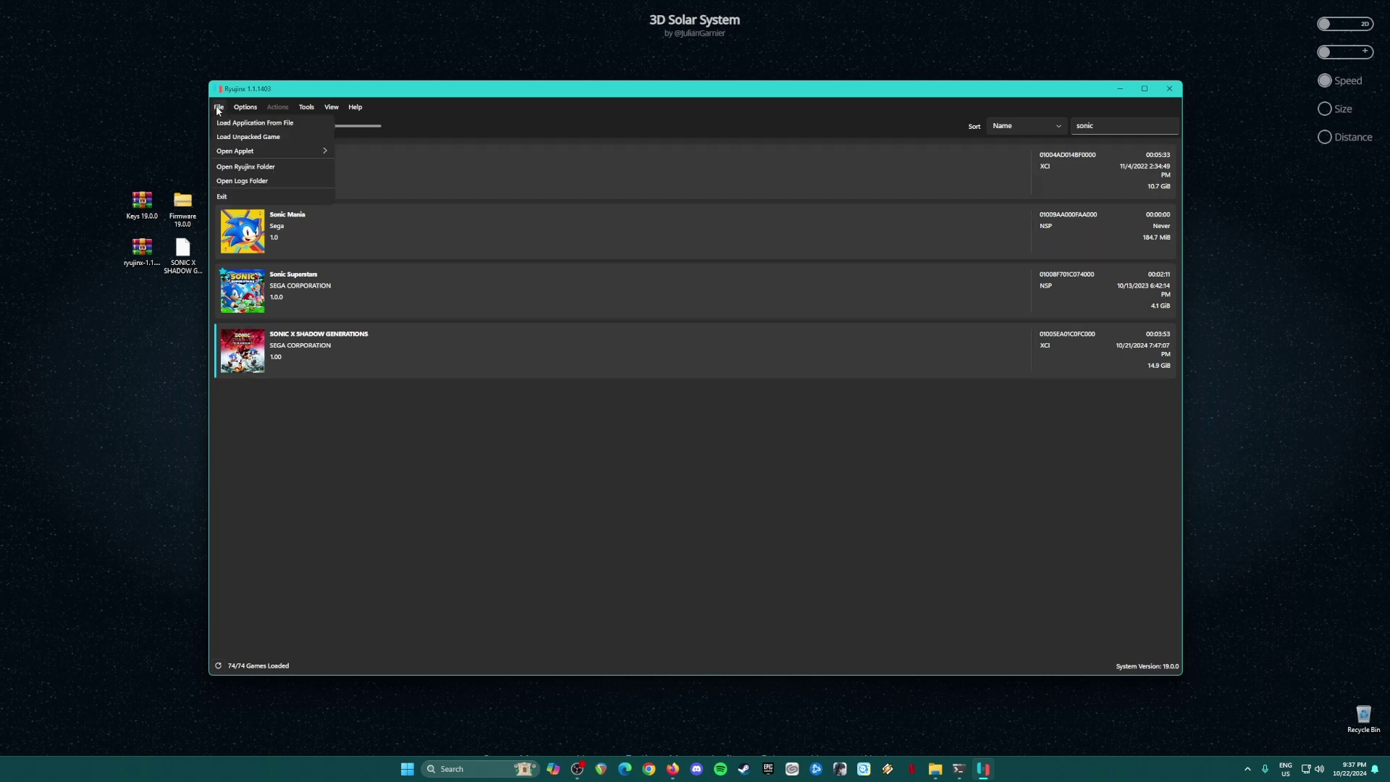
{"action": "left_click", "coordinate": [291, 166]}
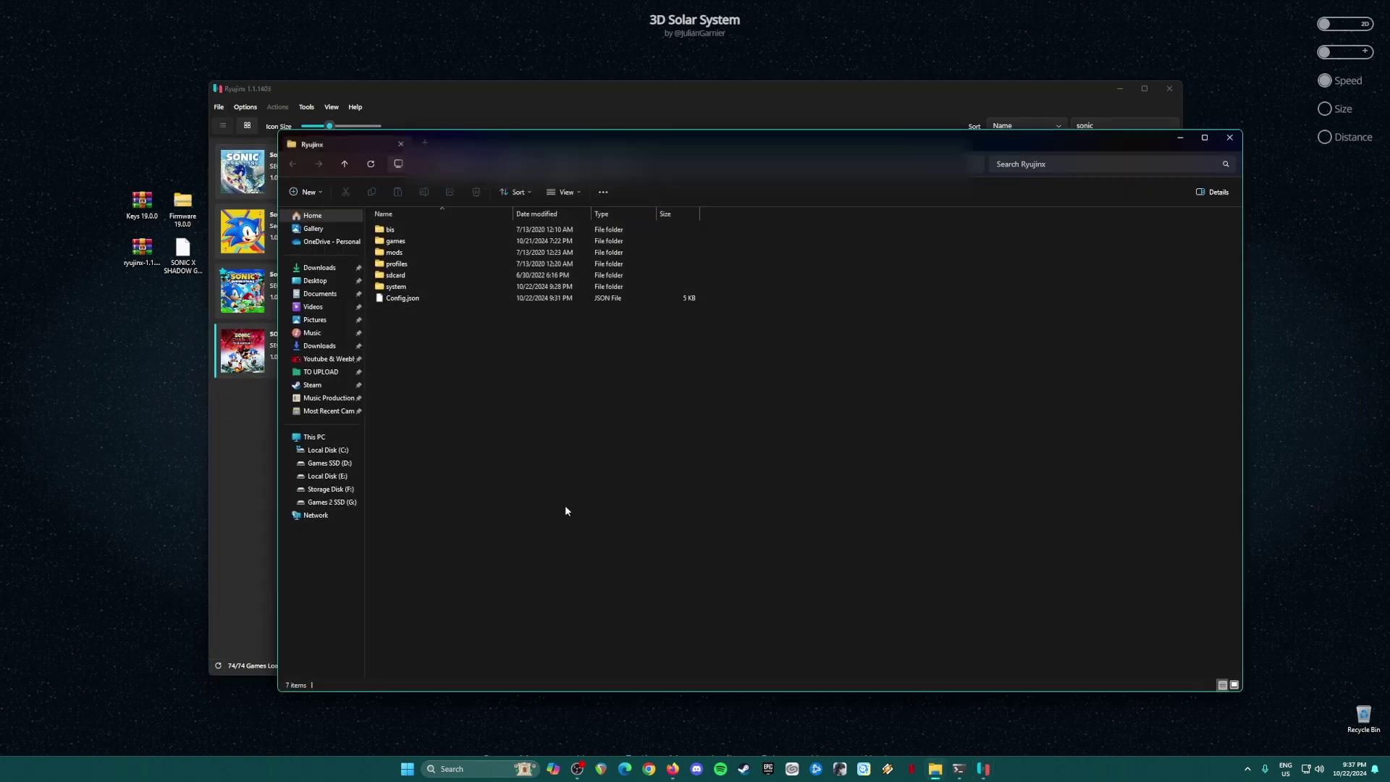
{"action": "double_click", "coordinate": [406, 287]}
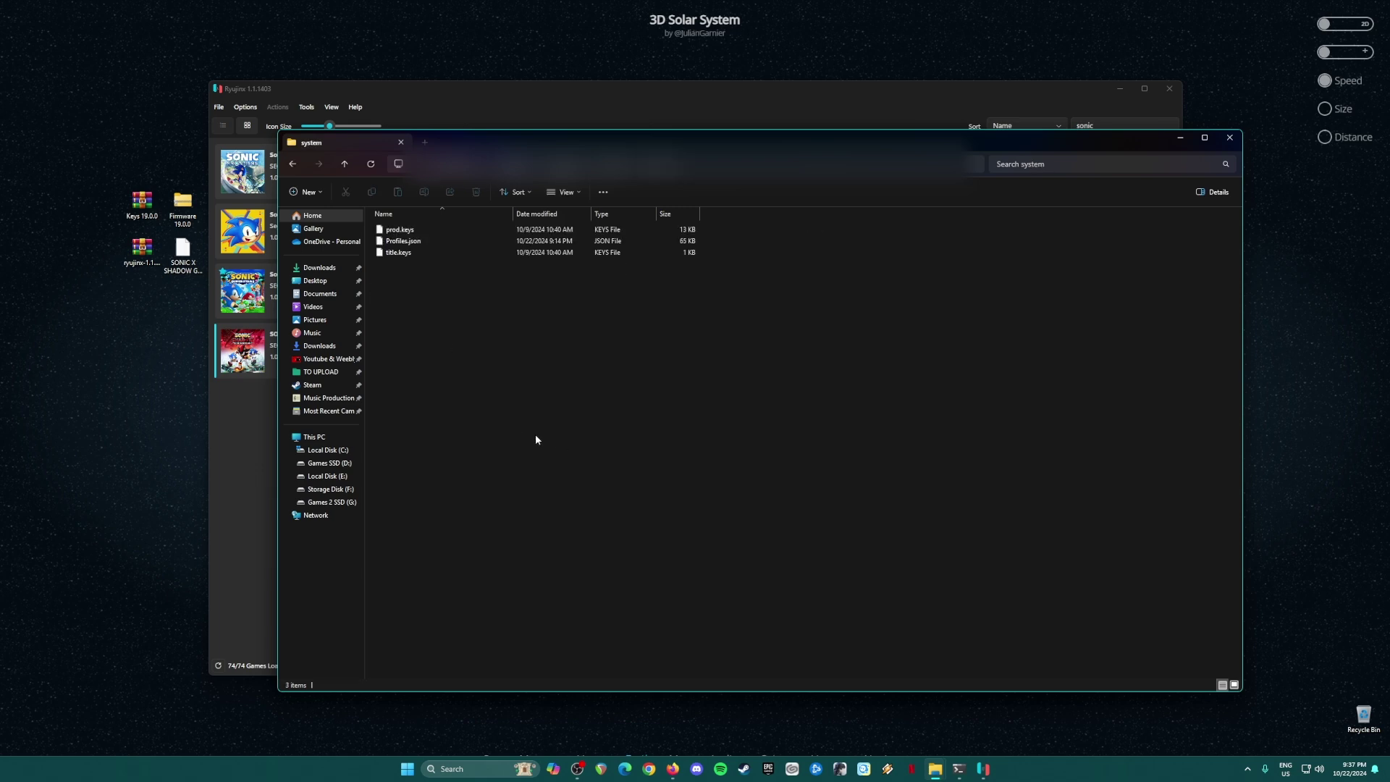
- Copy prod.keys and title.keys from the Keys 19.0.0 archive into the system folder and close both windows
{"action": "double_click", "coordinate": [142, 203]}
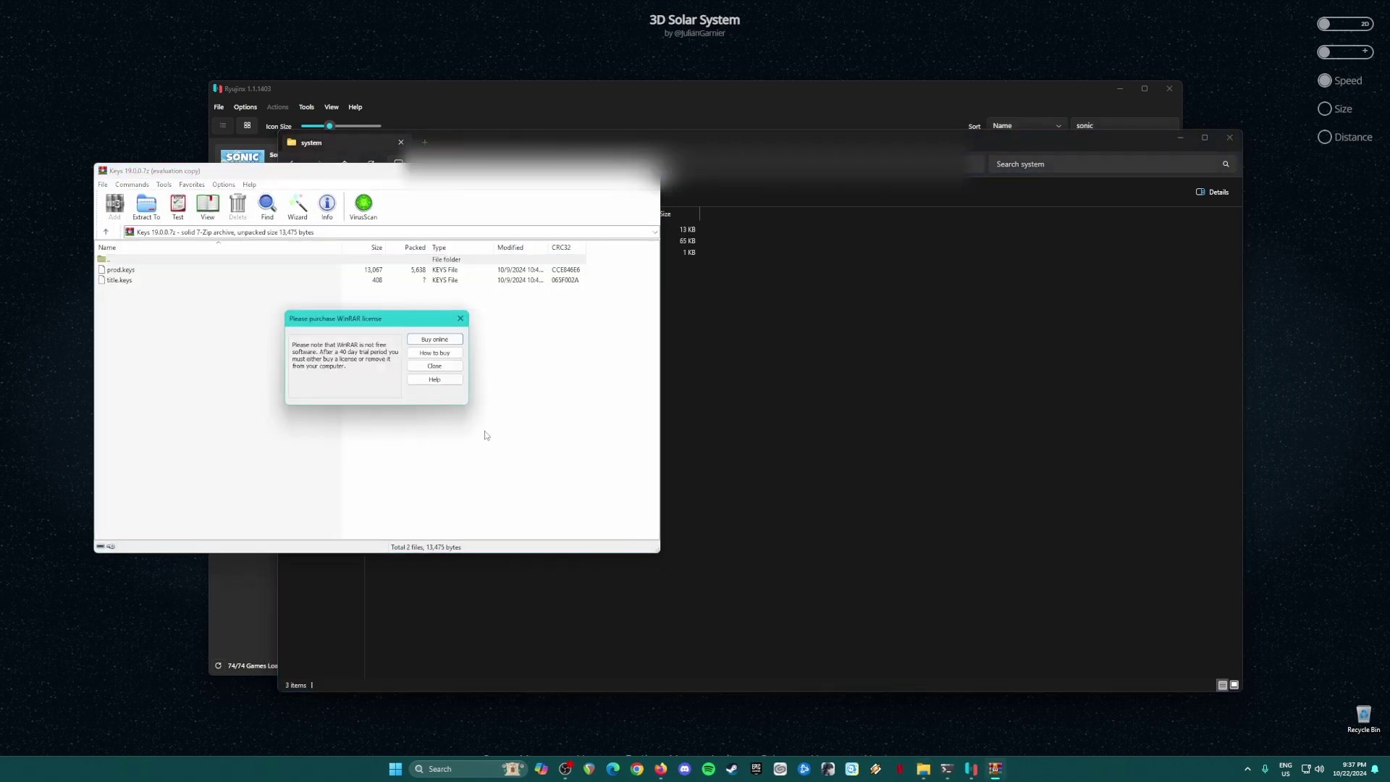
{"action": "left_click", "coordinate": [462, 319]}
{"action": "left_click_drag", "start_coordinate": [181, 310], "coordinate": [144, 275]}
{"action": "left_click_drag", "start_coordinate": [143, 275], "coordinate": [755, 353]}
{"action": "left_click", "coordinate": [672, 304]}
{"action": "left_click", "coordinate": [1229, 137]}
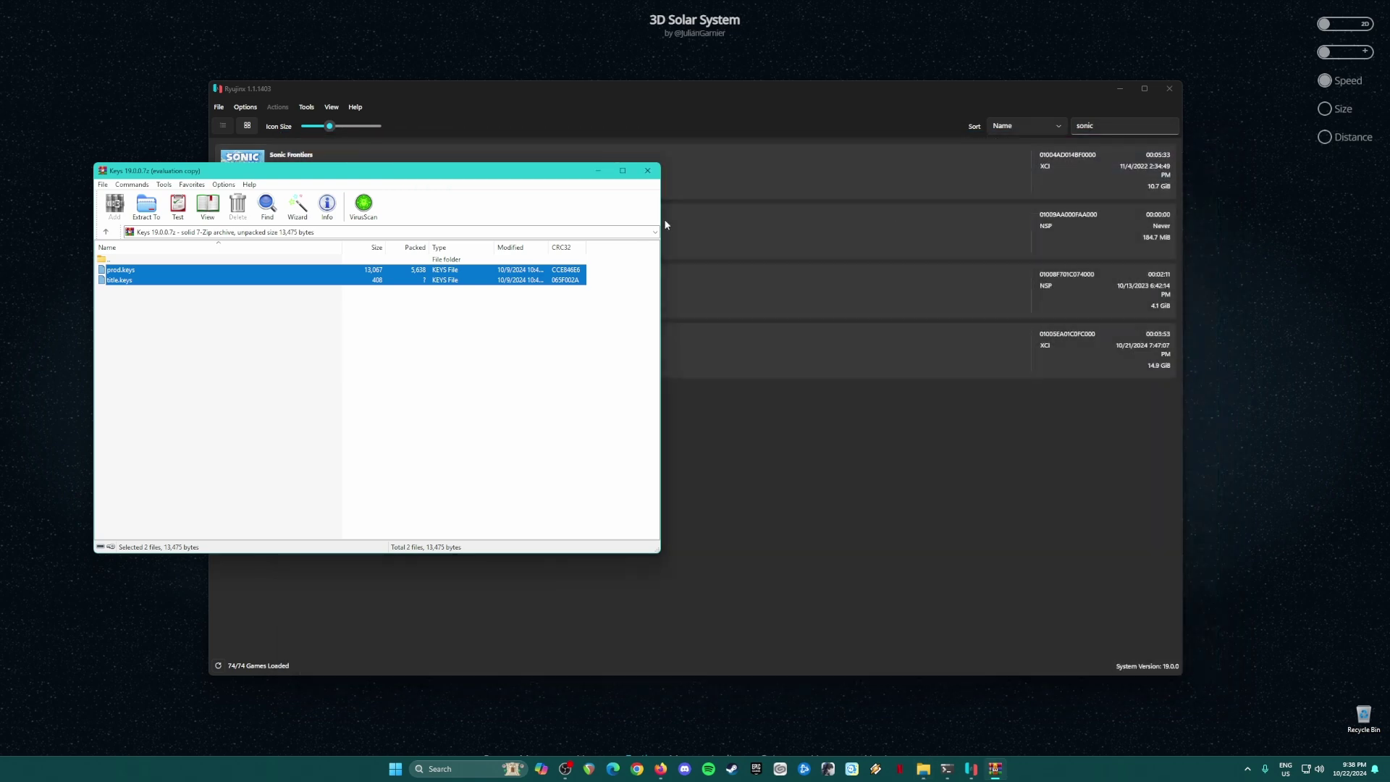
{"action": "left_click", "coordinate": [649, 176]}
- Install the Firmware 19.0.0 zip from the Latest Keys & Firmware folder in Ryujinx
{"action": "left_click_drag", "start_coordinate": [190, 164], "coordinate": [187, 208]}
{"action": "left_click", "coordinate": [307, 107]}
{"action": "mouse_move", "coordinate": [331, 125]}
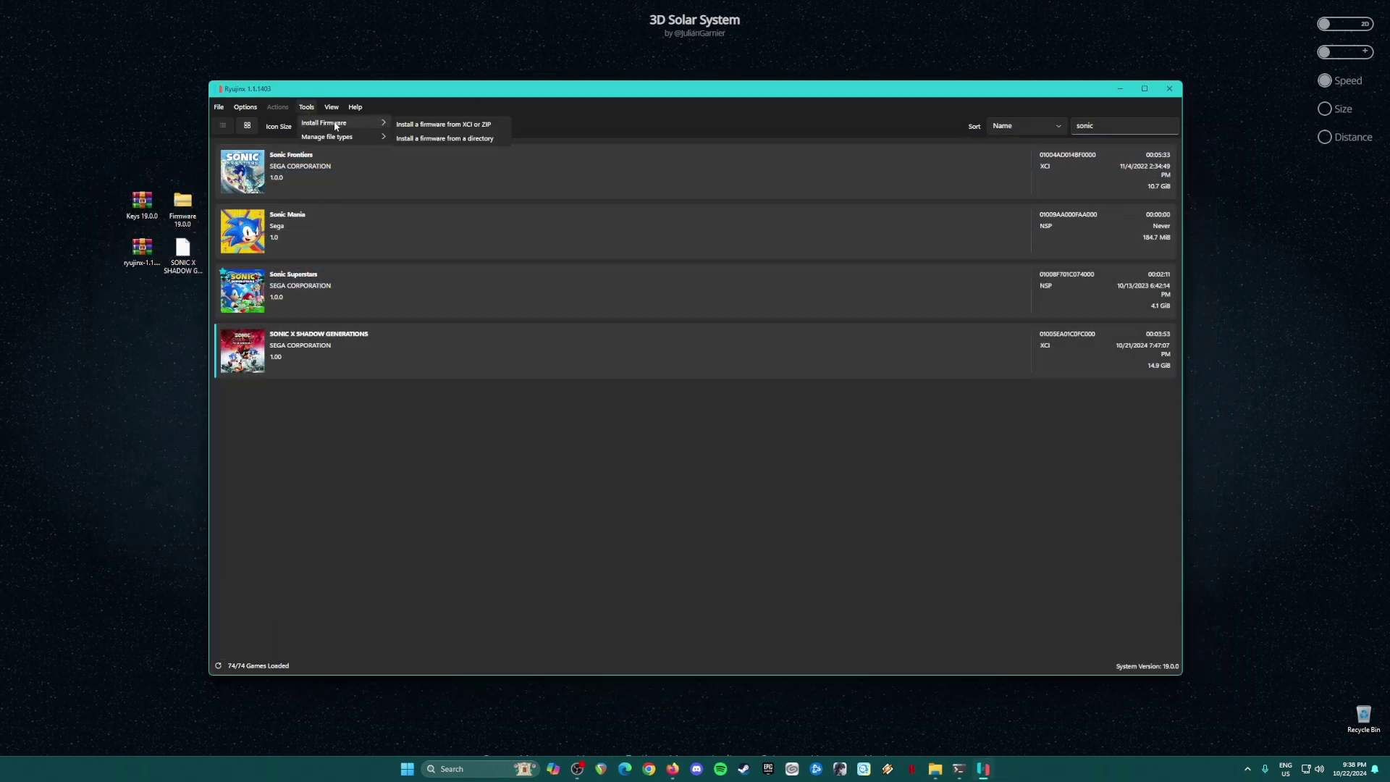
{"action": "left_click", "coordinate": [468, 124]}
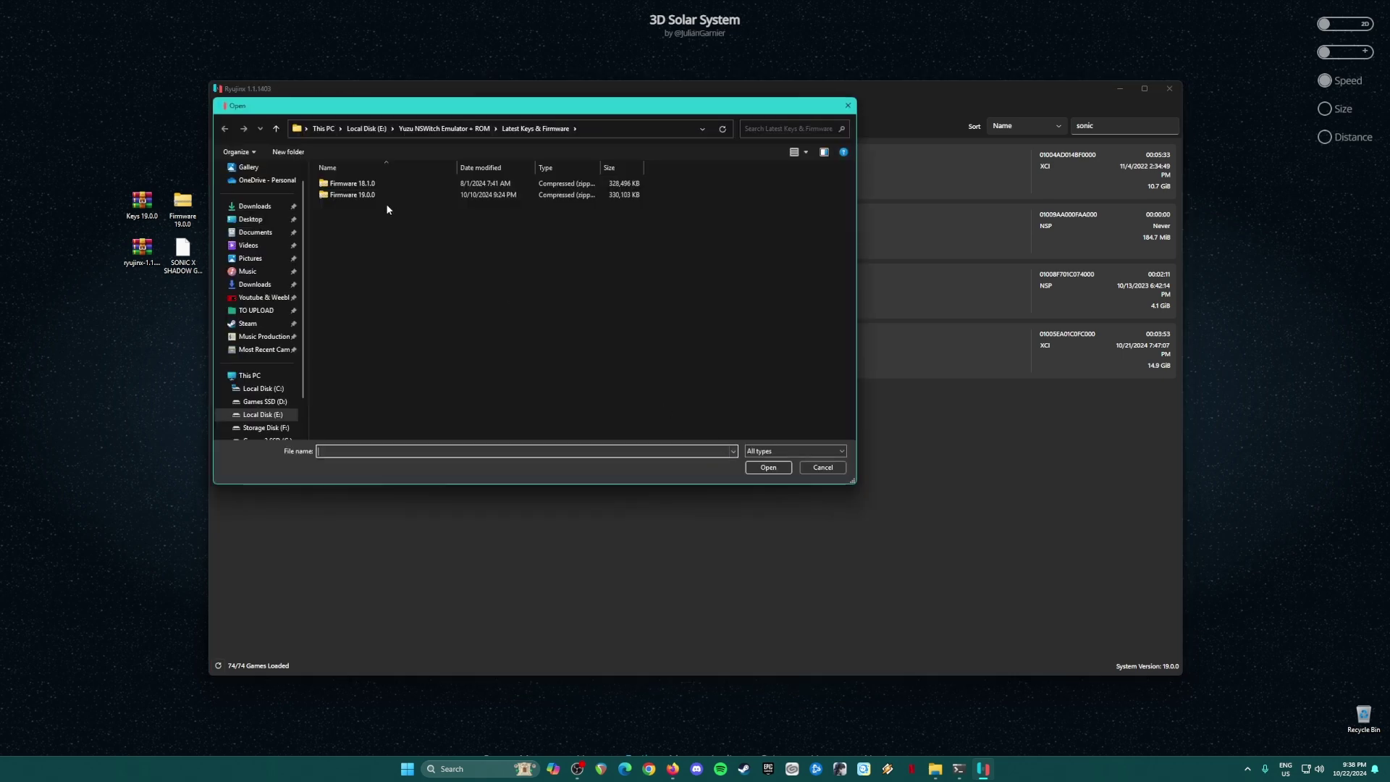
{"action": "left_click", "coordinate": [377, 195]}
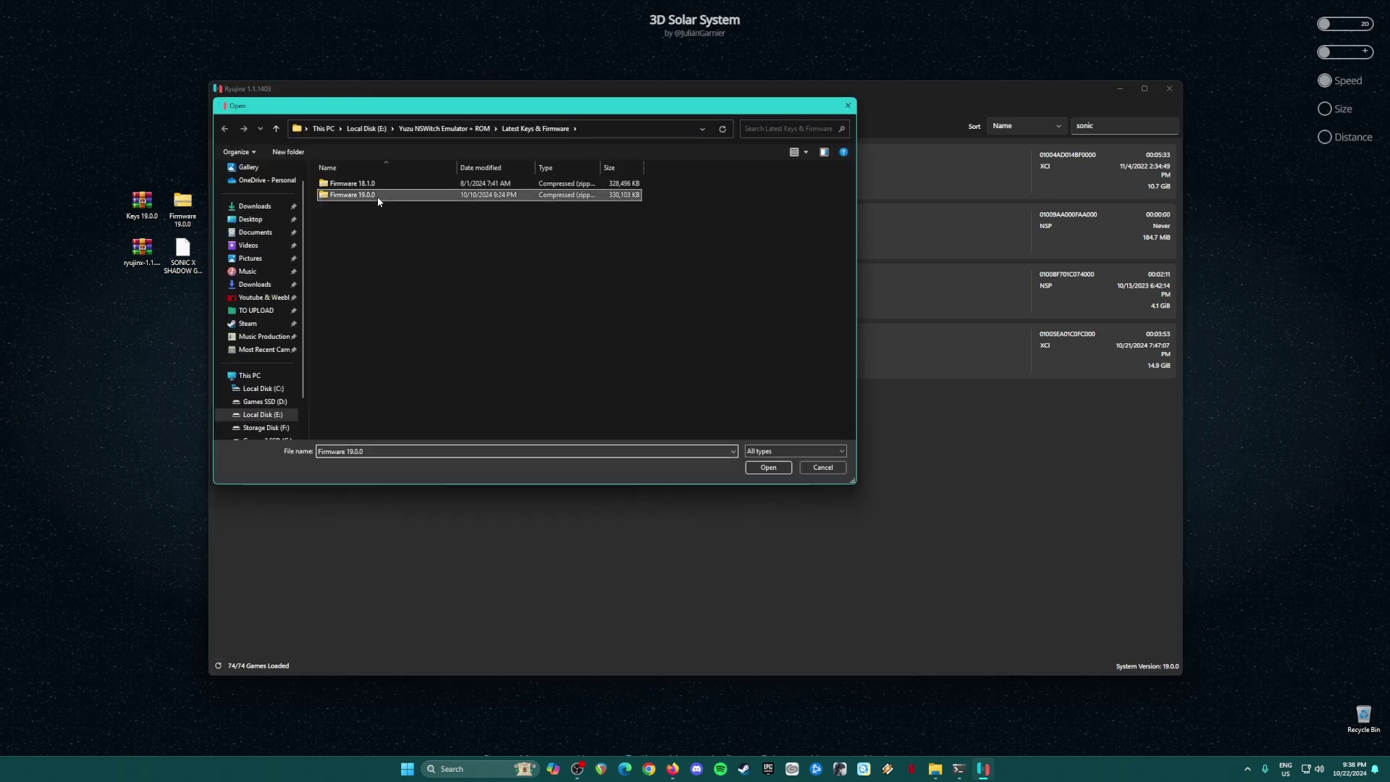
{"action": "left_click", "coordinate": [771, 468]}
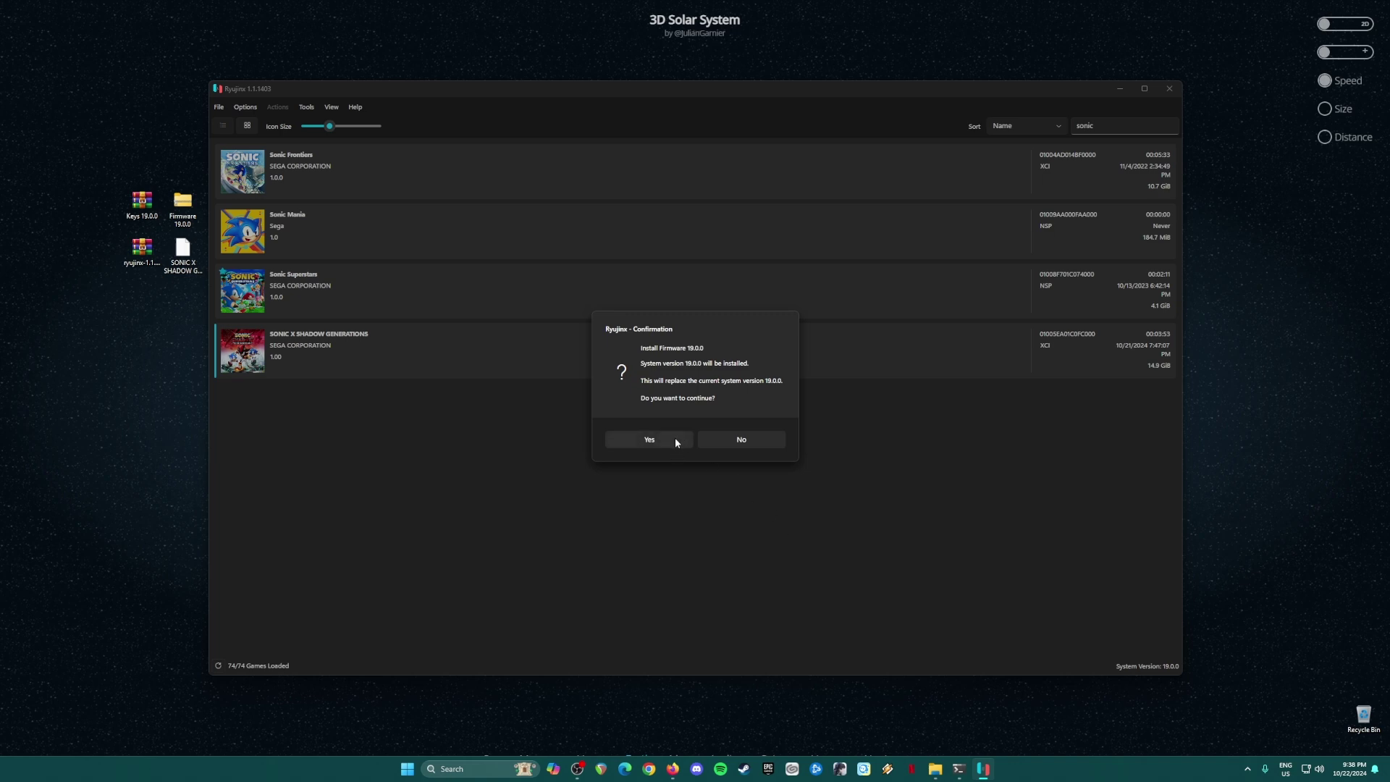
{"action": "left_click", "coordinate": [675, 441]}
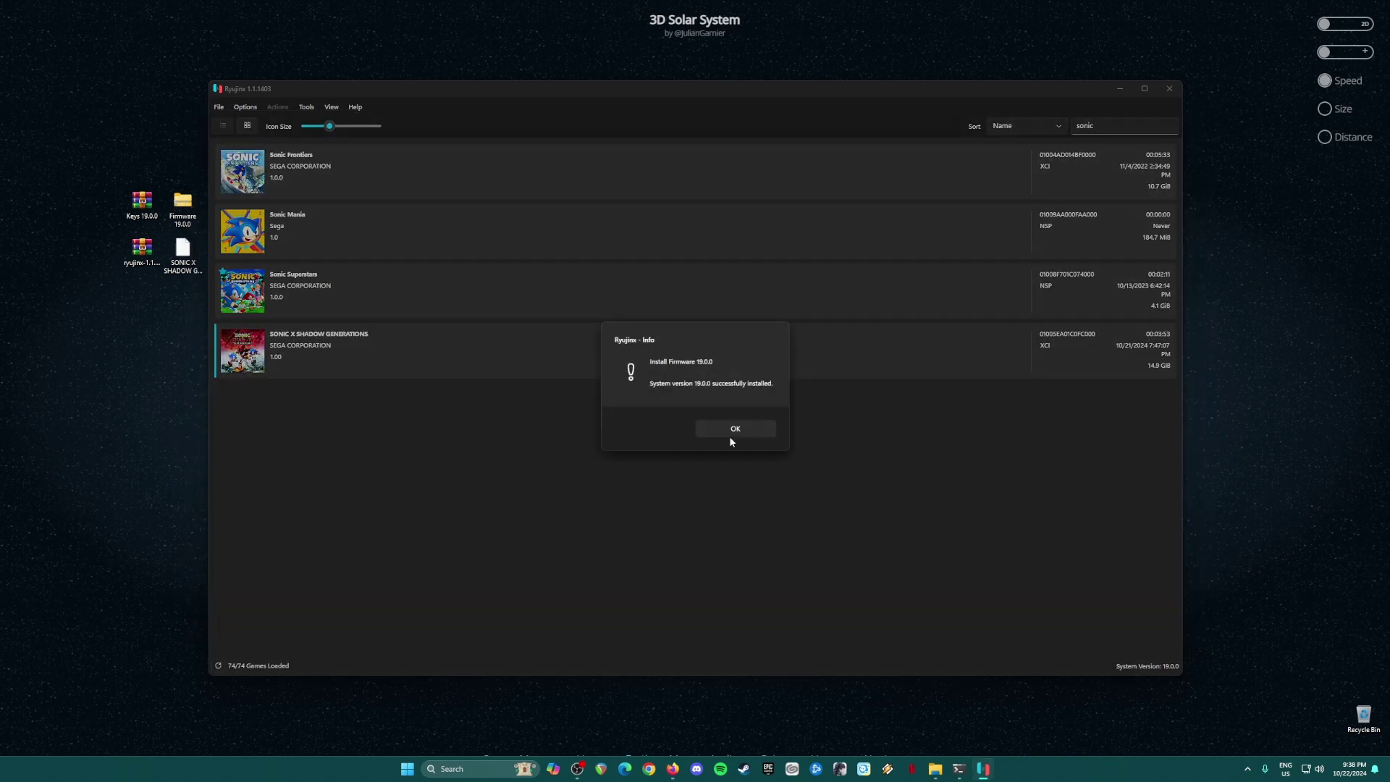
{"action": "left_click", "coordinate": [730, 432]}
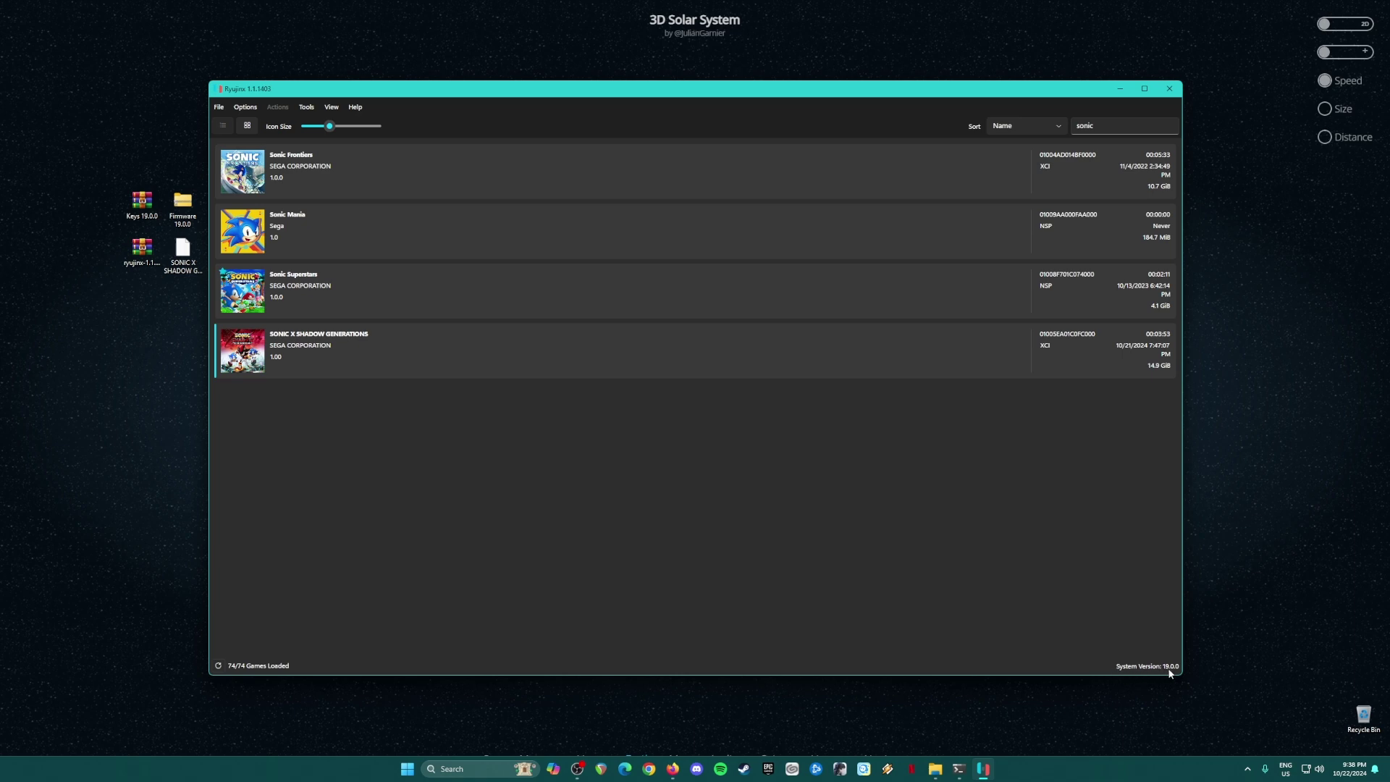
{"action": "left_click_drag", "start_coordinate": [95, 161], "coordinate": [198, 222]}
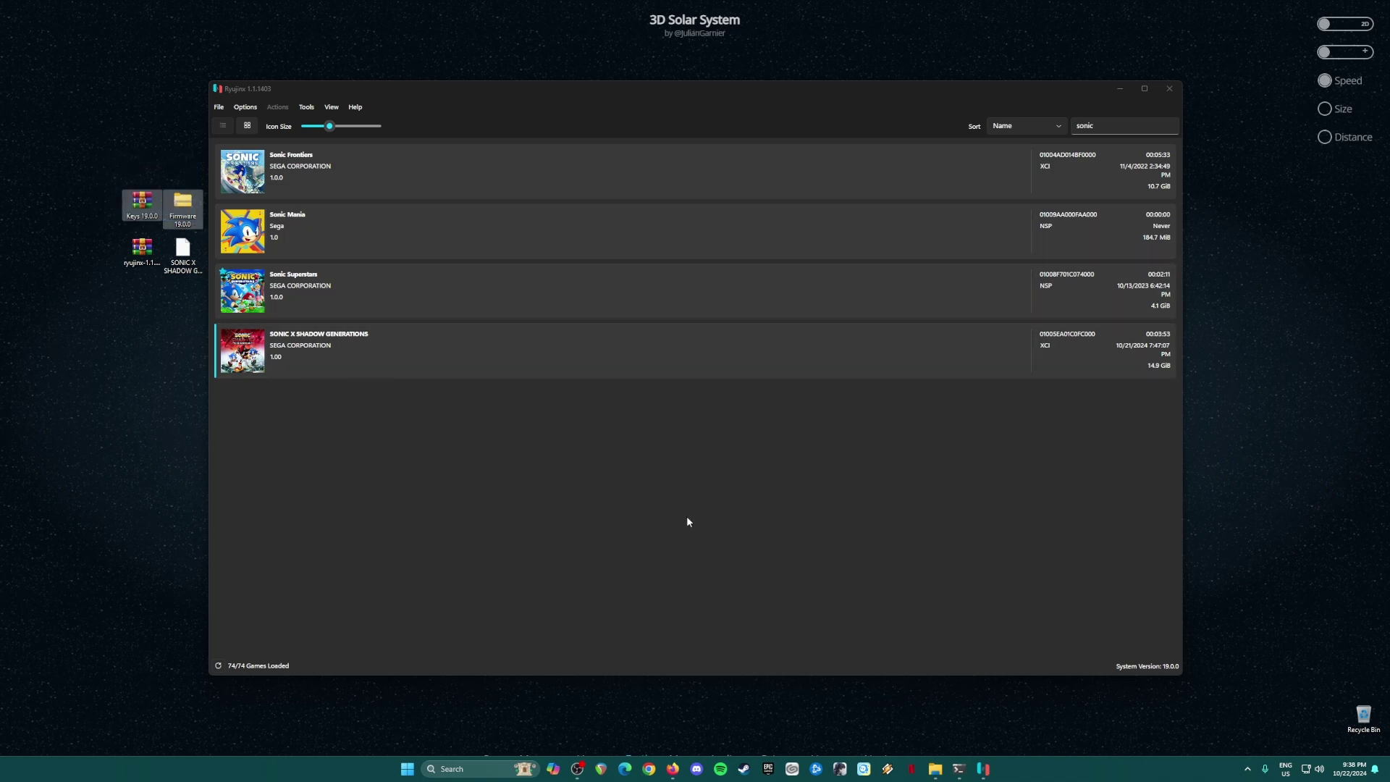
{"action": "left_click", "coordinate": [683, 517]}
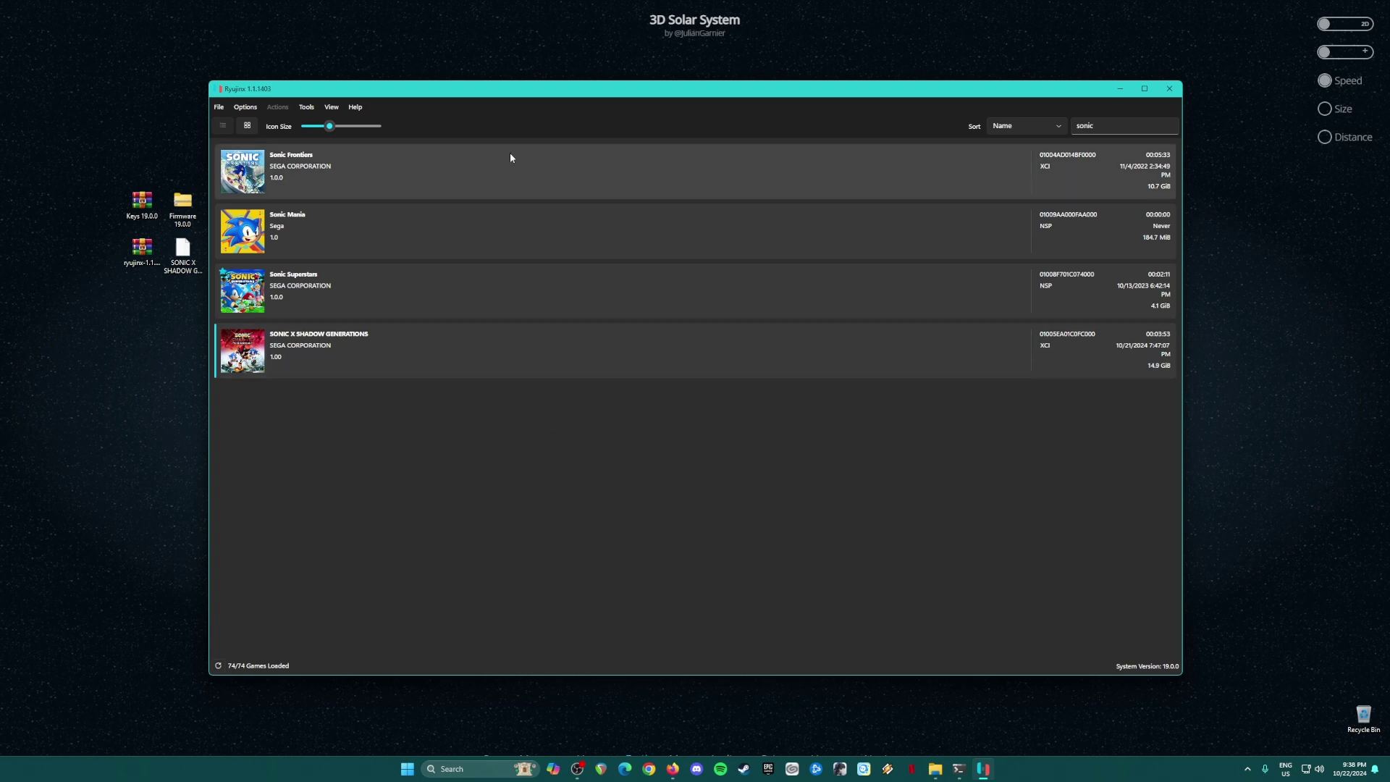
- Open the Ryujinx settings and examine the game directories, controller input, Docked Mode, keyboard hotkeys and system options
{"action": "left_click", "coordinate": [246, 107]}
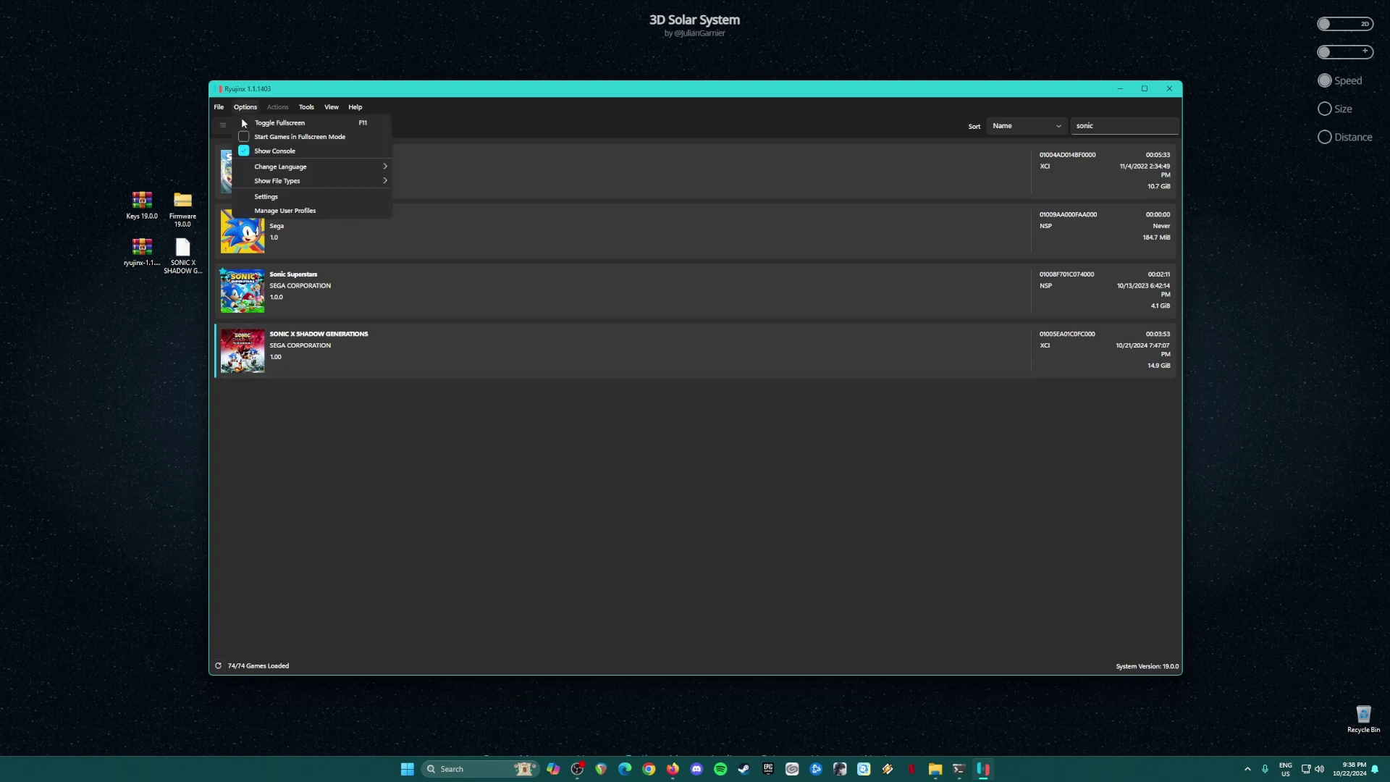
{"action": "left_click", "coordinate": [284, 197]}
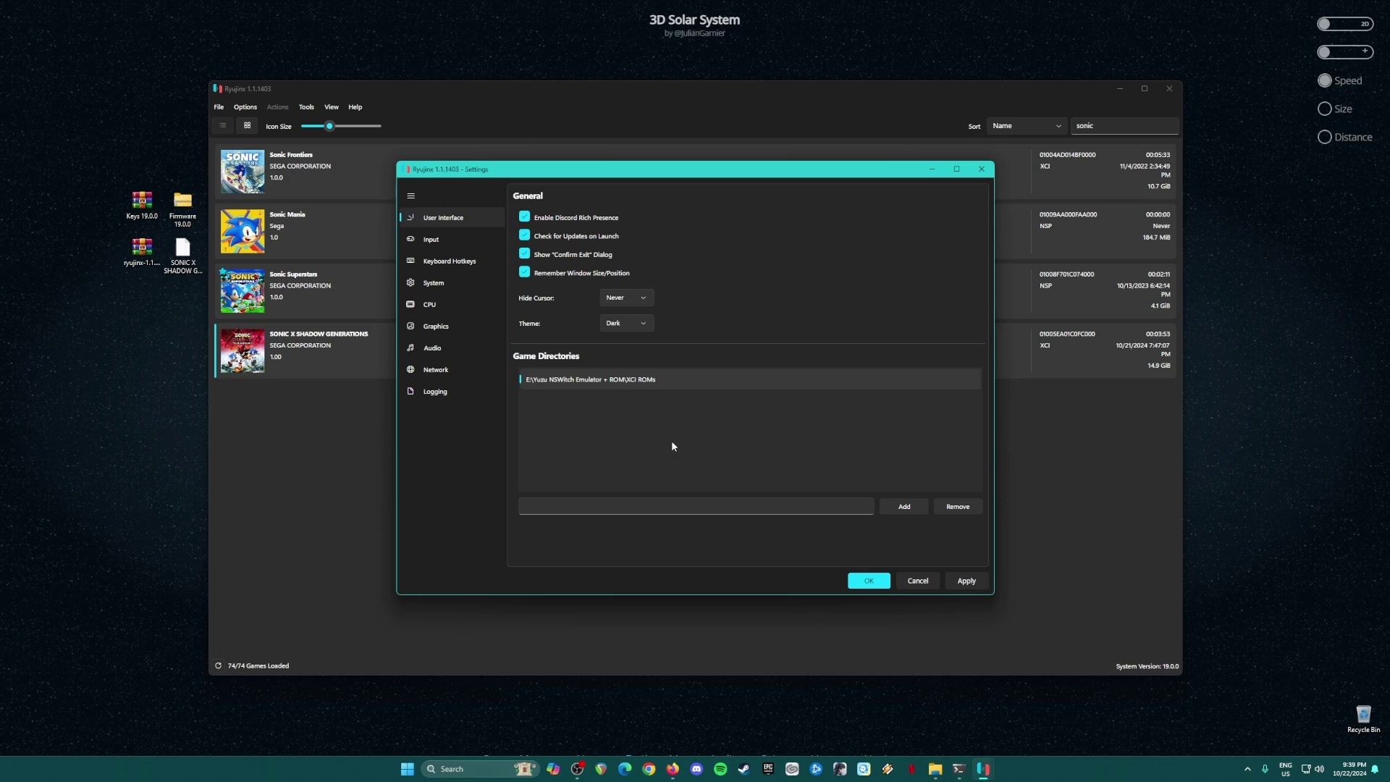
{"action": "left_click", "coordinate": [432, 239]}
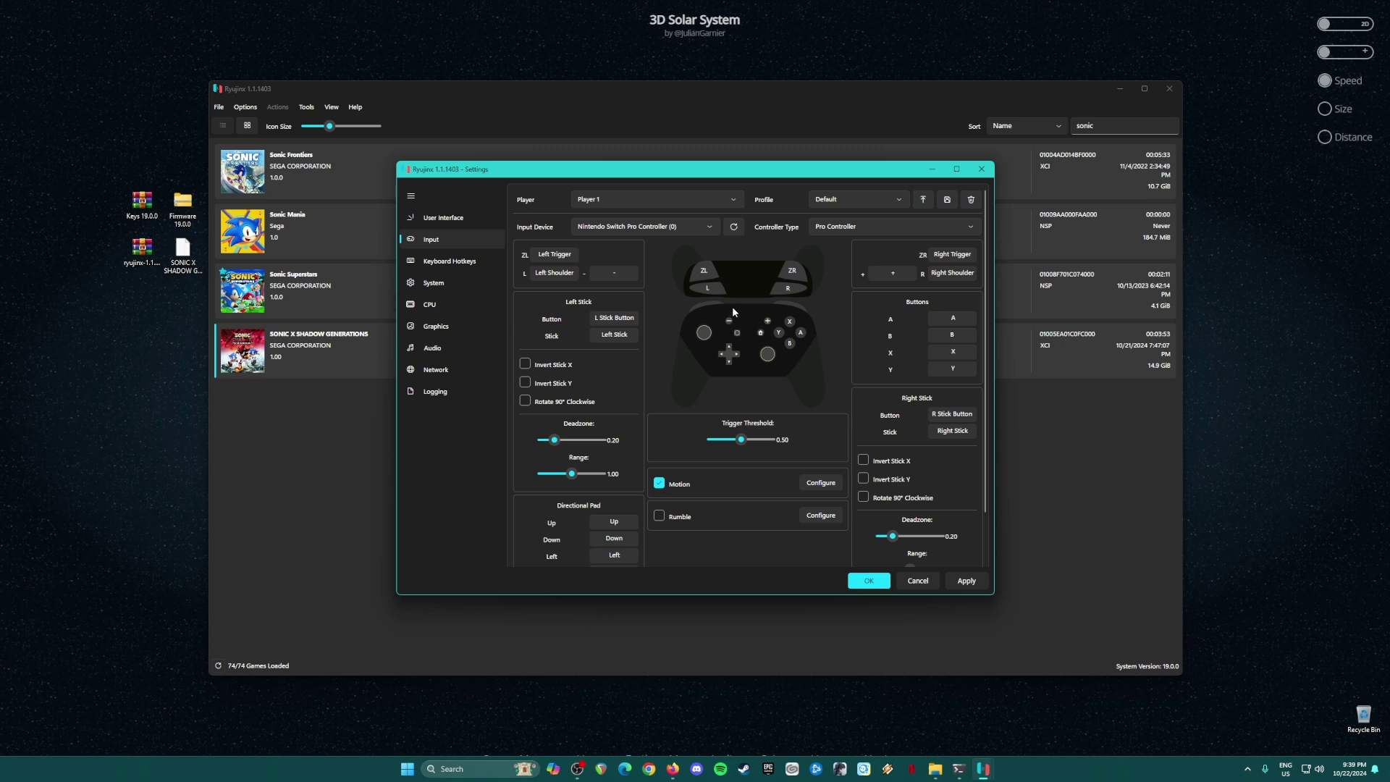
{"action": "scroll", "coordinate": [731, 314], "scroll_direction": "down", "scroll_amount": 2}
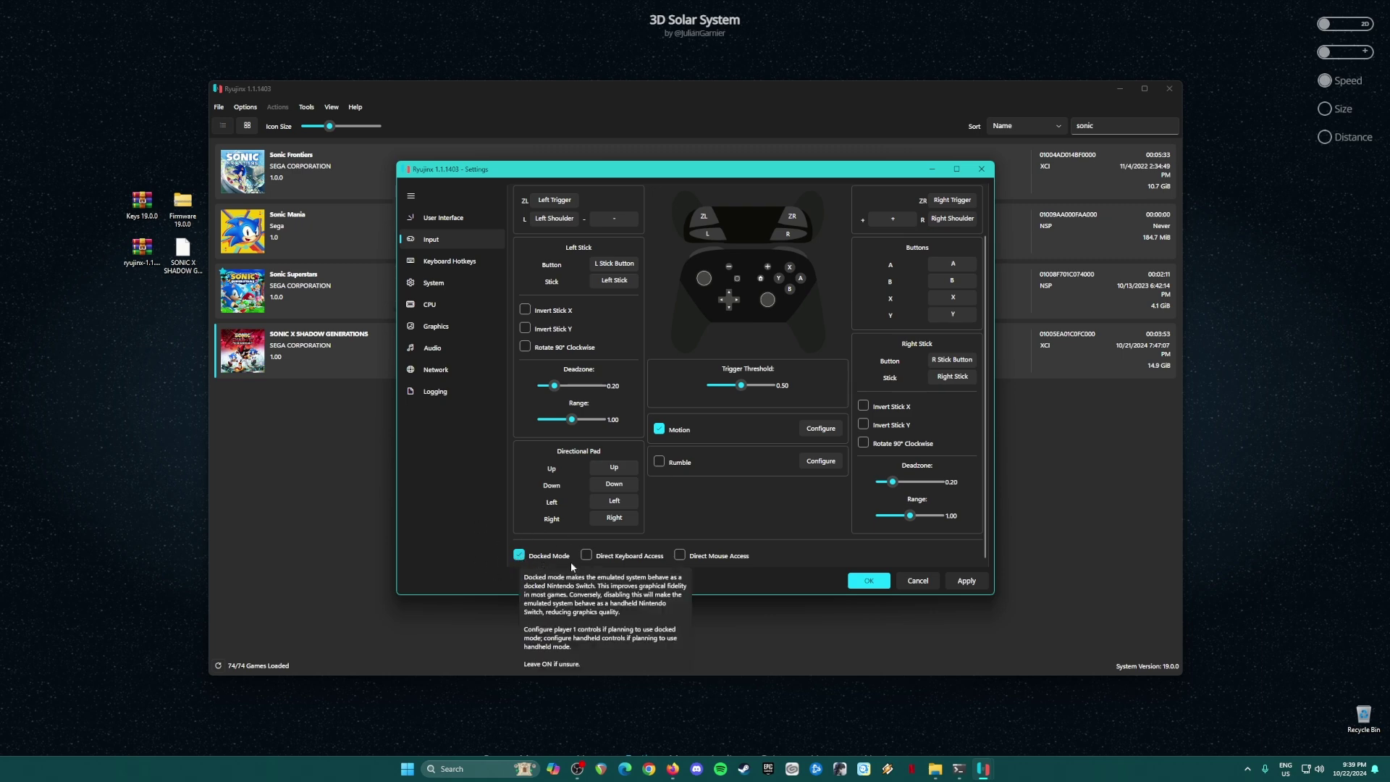
{"action": "left_click", "coordinate": [441, 262]}
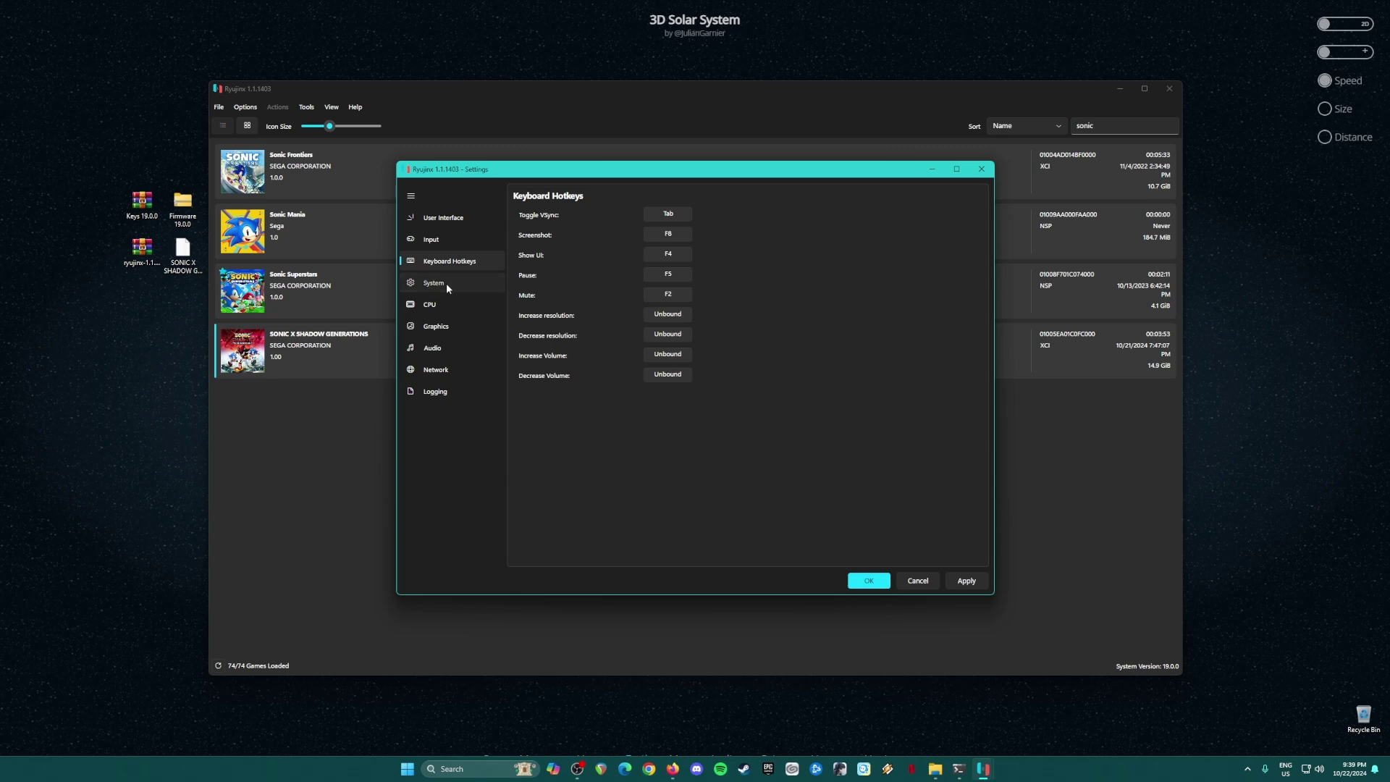
{"action": "left_click", "coordinate": [445, 284]}
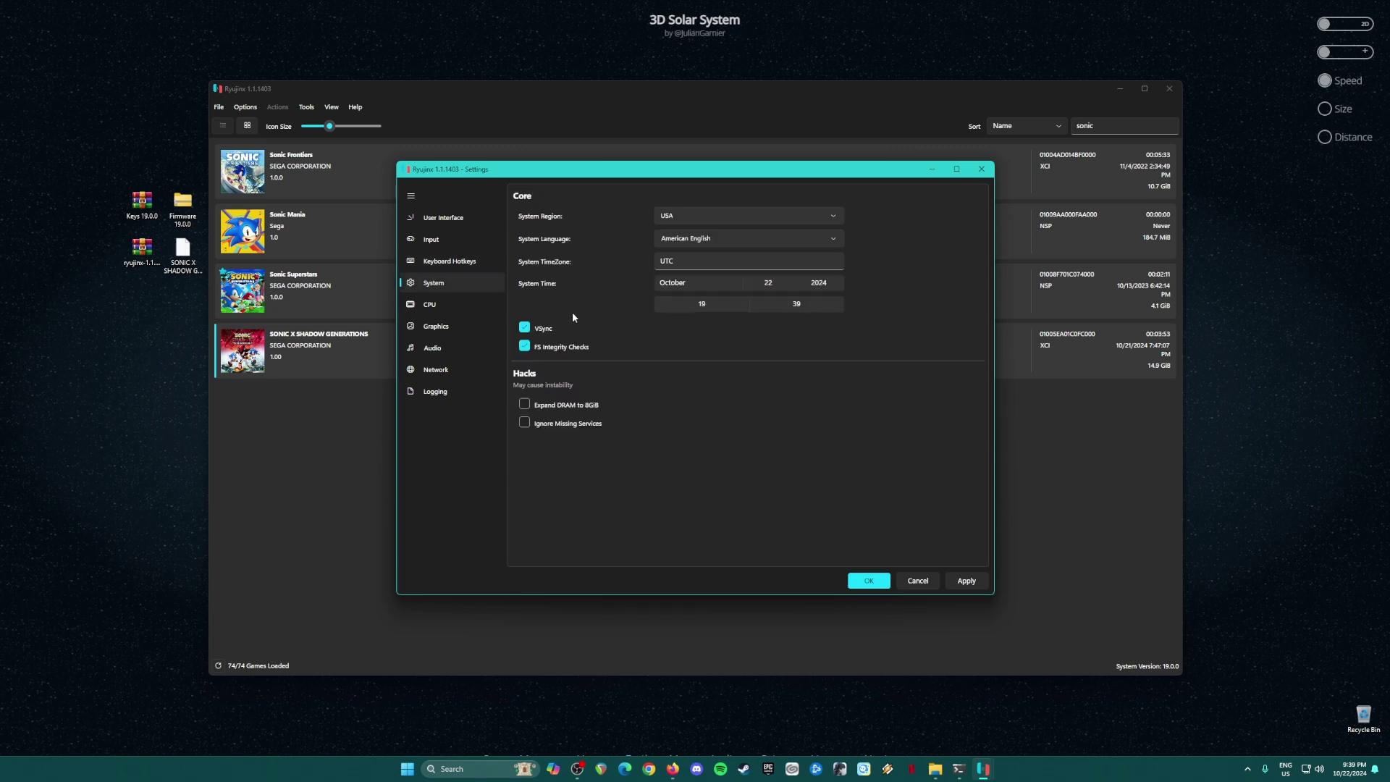
- Set the CPU memory manager mode to Host Unchecked (fastest, unsafe)
{"action": "left_click", "coordinate": [444, 305]}
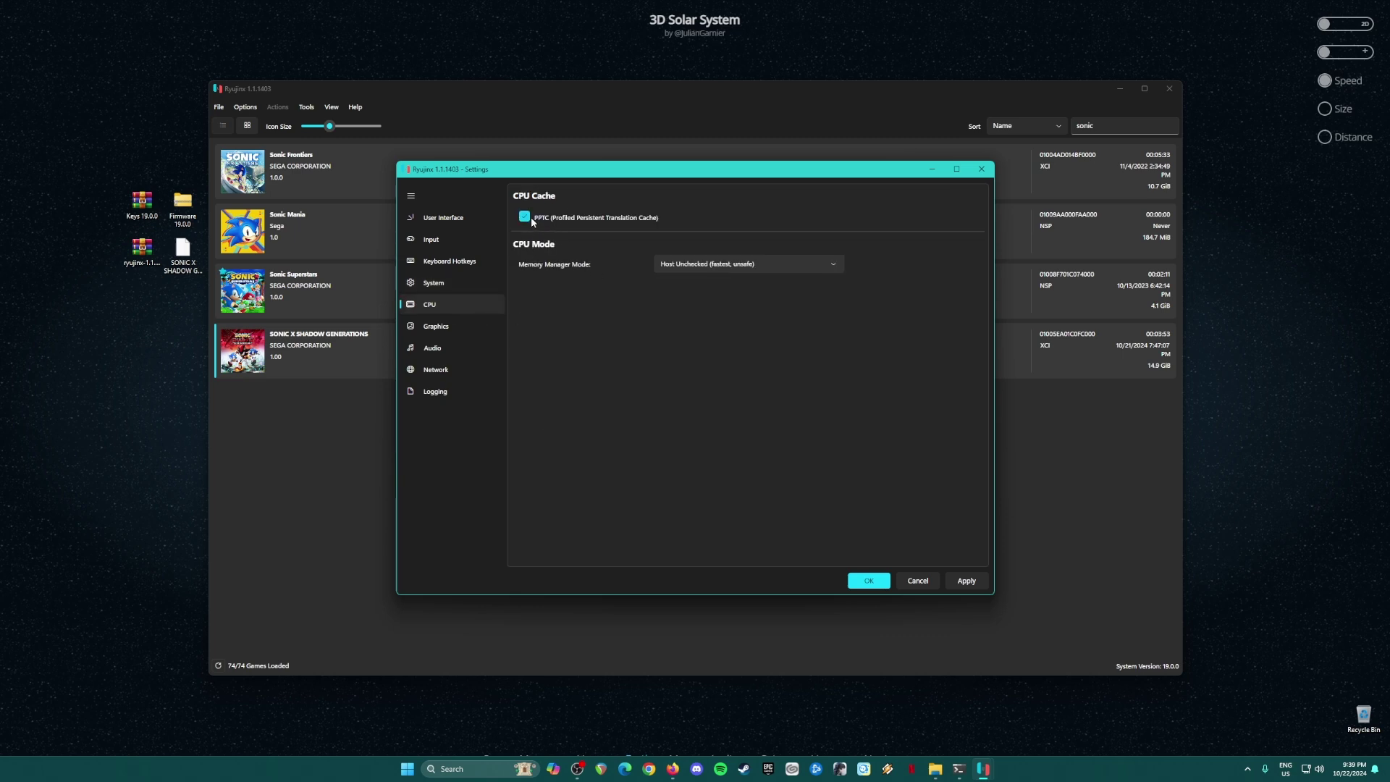
{"action": "left_click", "coordinate": [684, 266]}
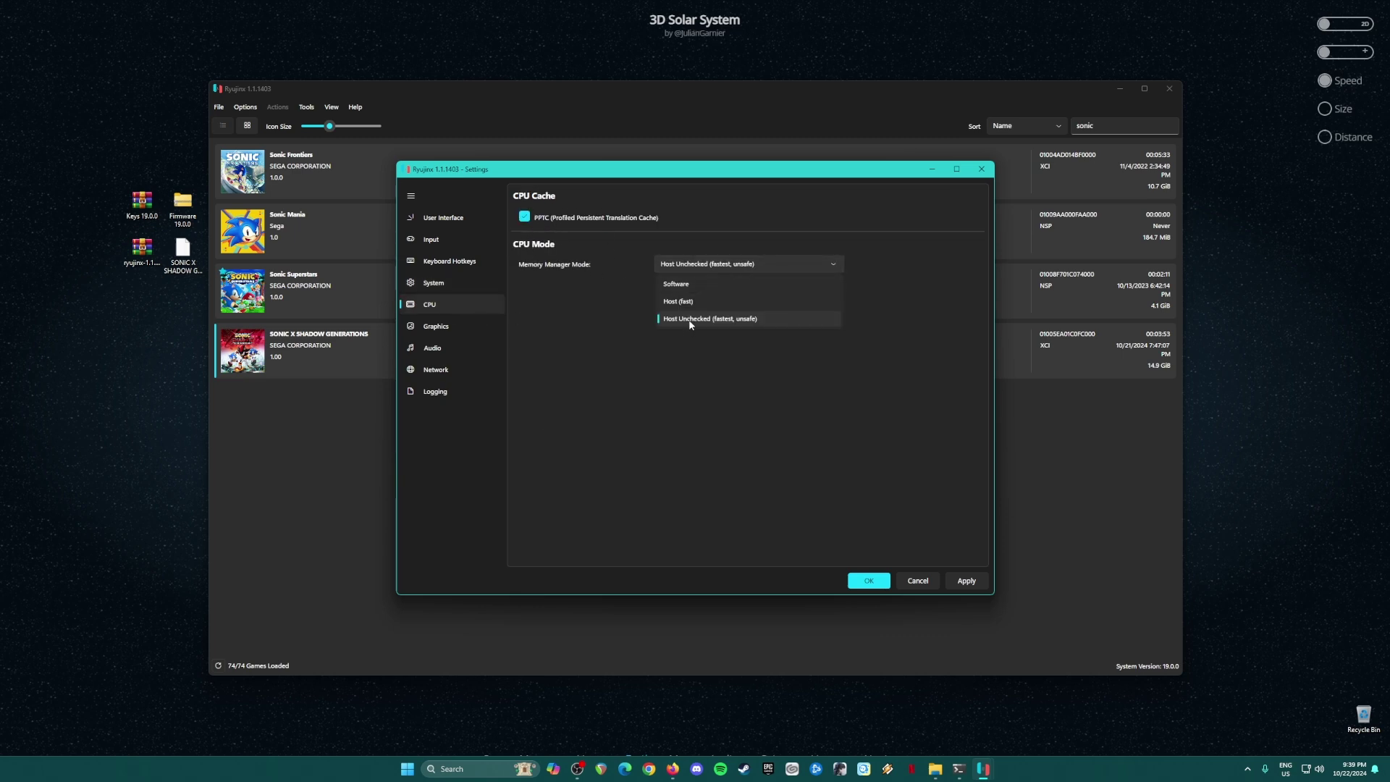
{"action": "left_click", "coordinate": [688, 320]}
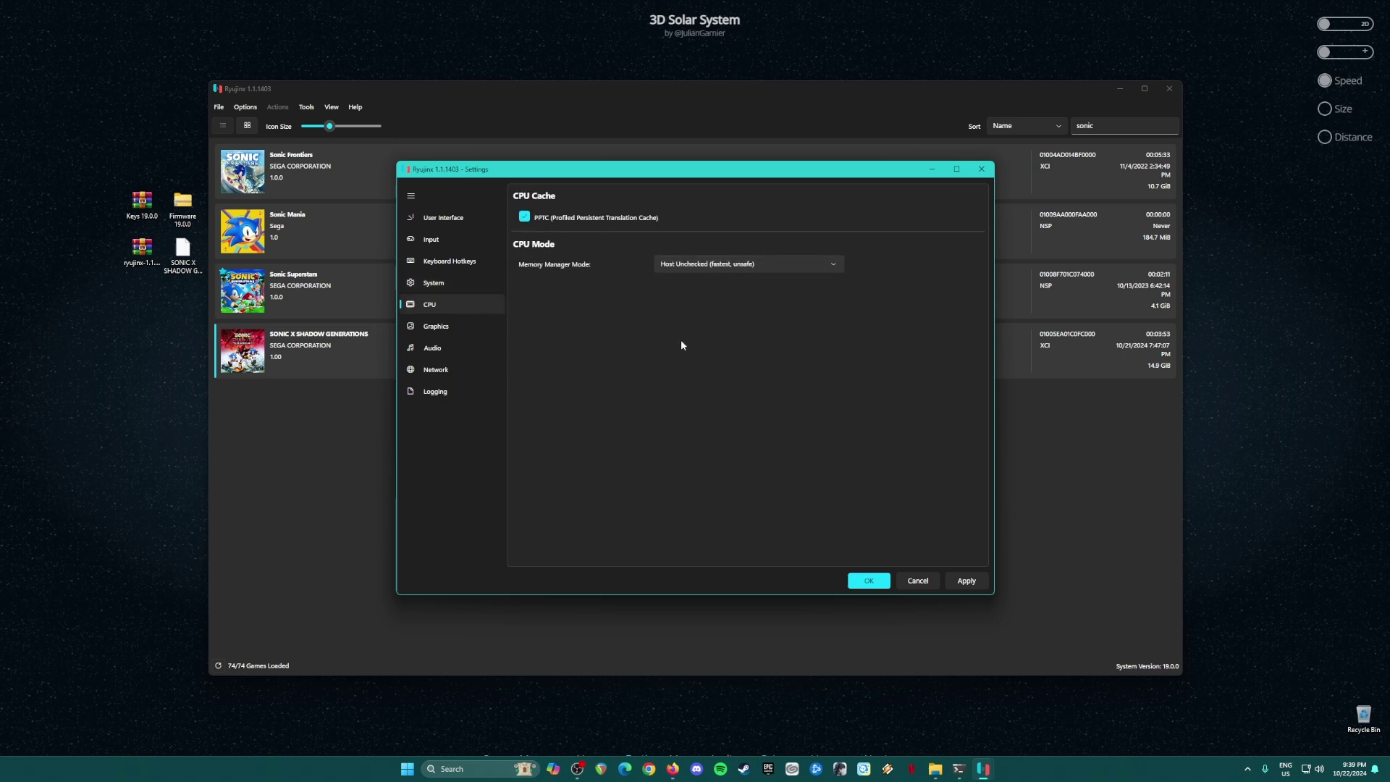
- Set the graphics backend to Vulkan and the preferred GPU to NVIDIA GeForce RTX 4070 SUPER
{"action": "left_click", "coordinate": [449, 328]}
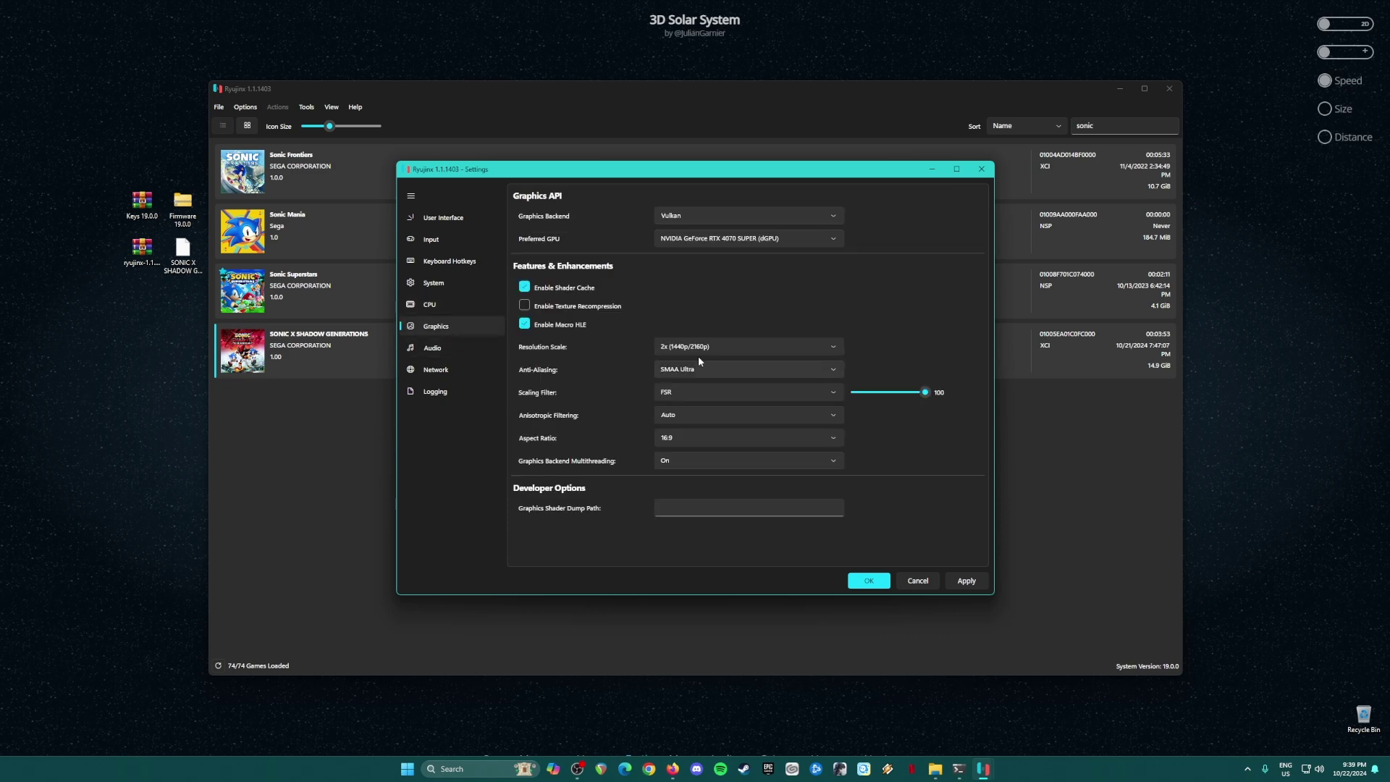
{"action": "left_click", "coordinate": [695, 215]}
{"action": "left_click", "coordinate": [686, 238]}
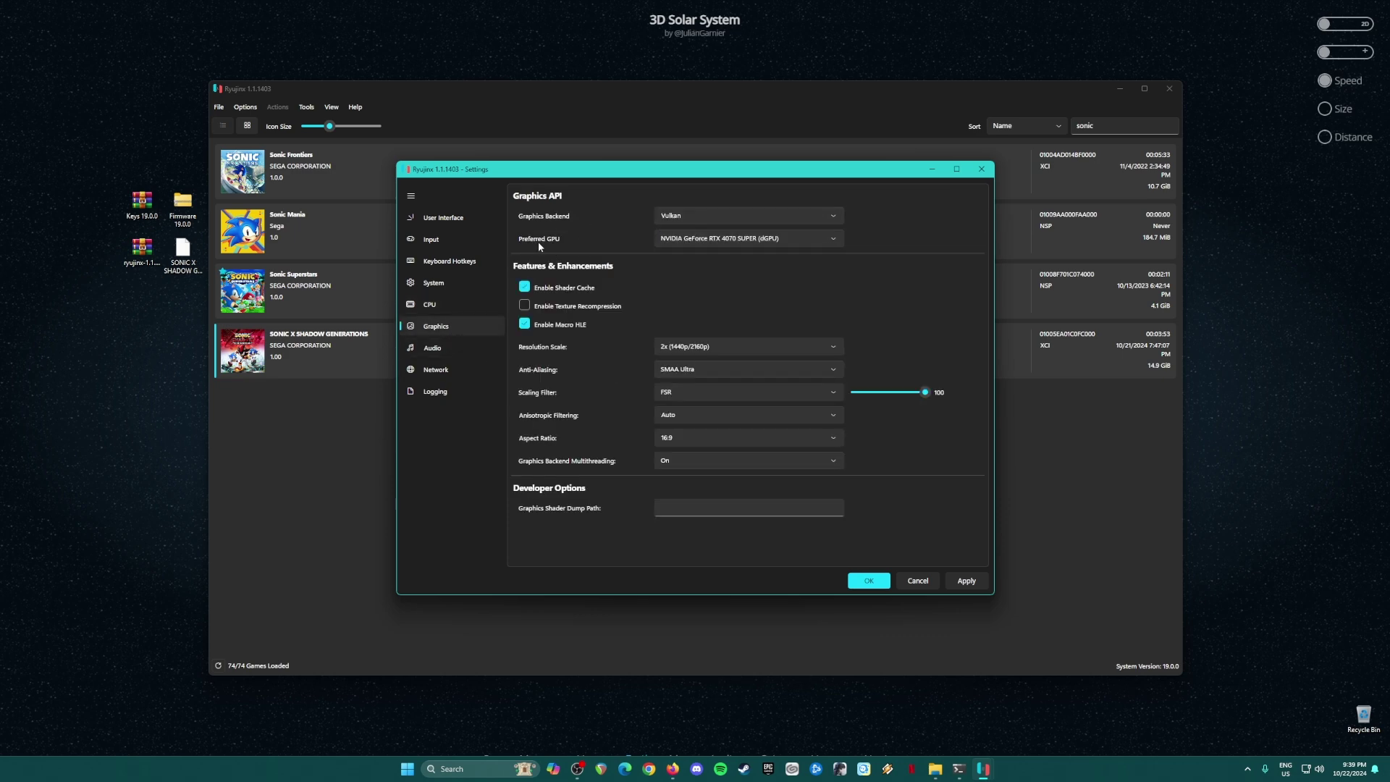
{"action": "left_click", "coordinate": [692, 238]}
{"action": "left_click", "coordinate": [703, 260]}
- Set the graphics resolution scale to 2x (1440p/2160p) and review the higher scale options
{"action": "left_click", "coordinate": [764, 349]}
{"action": "left_click", "coordinate": [730, 384]}
{"action": "left_click", "coordinate": [810, 349]}
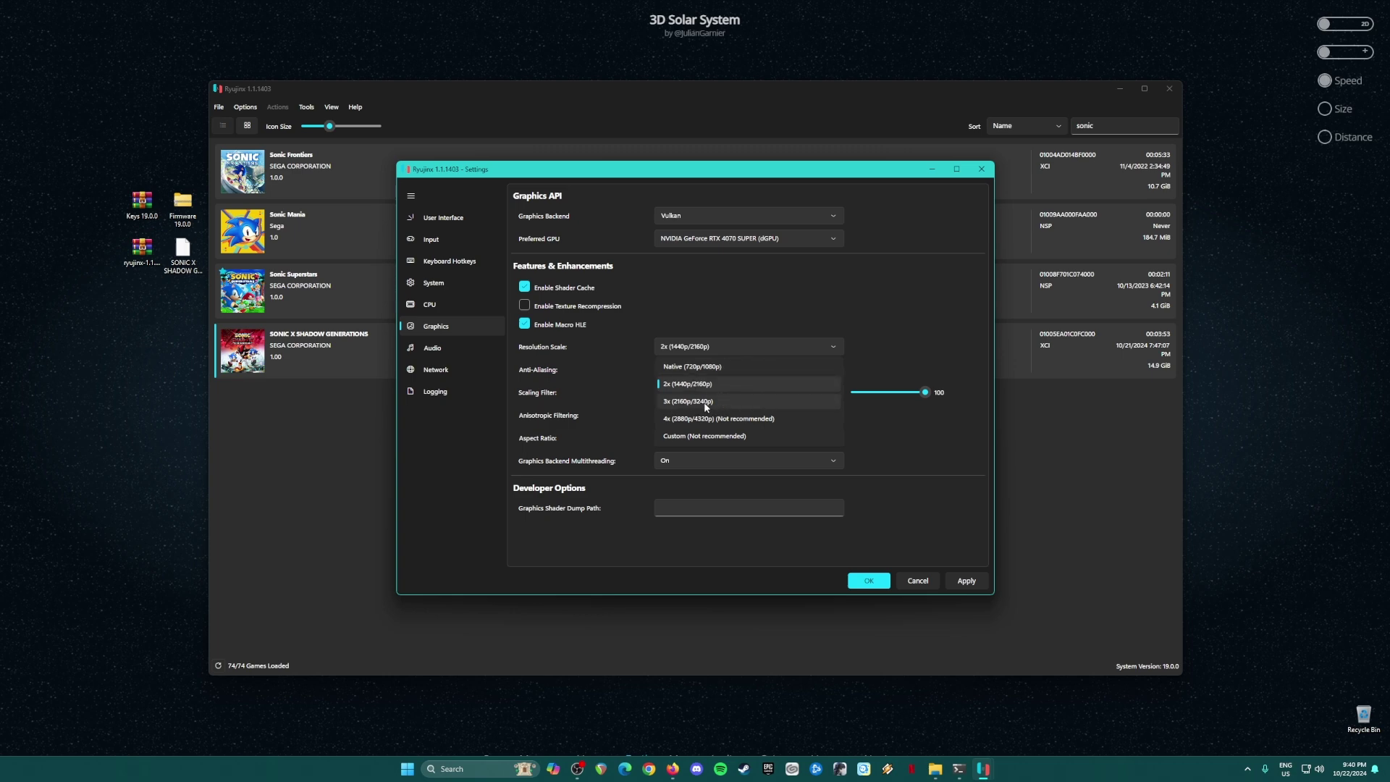
{"action": "left_click", "coordinate": [585, 346]}
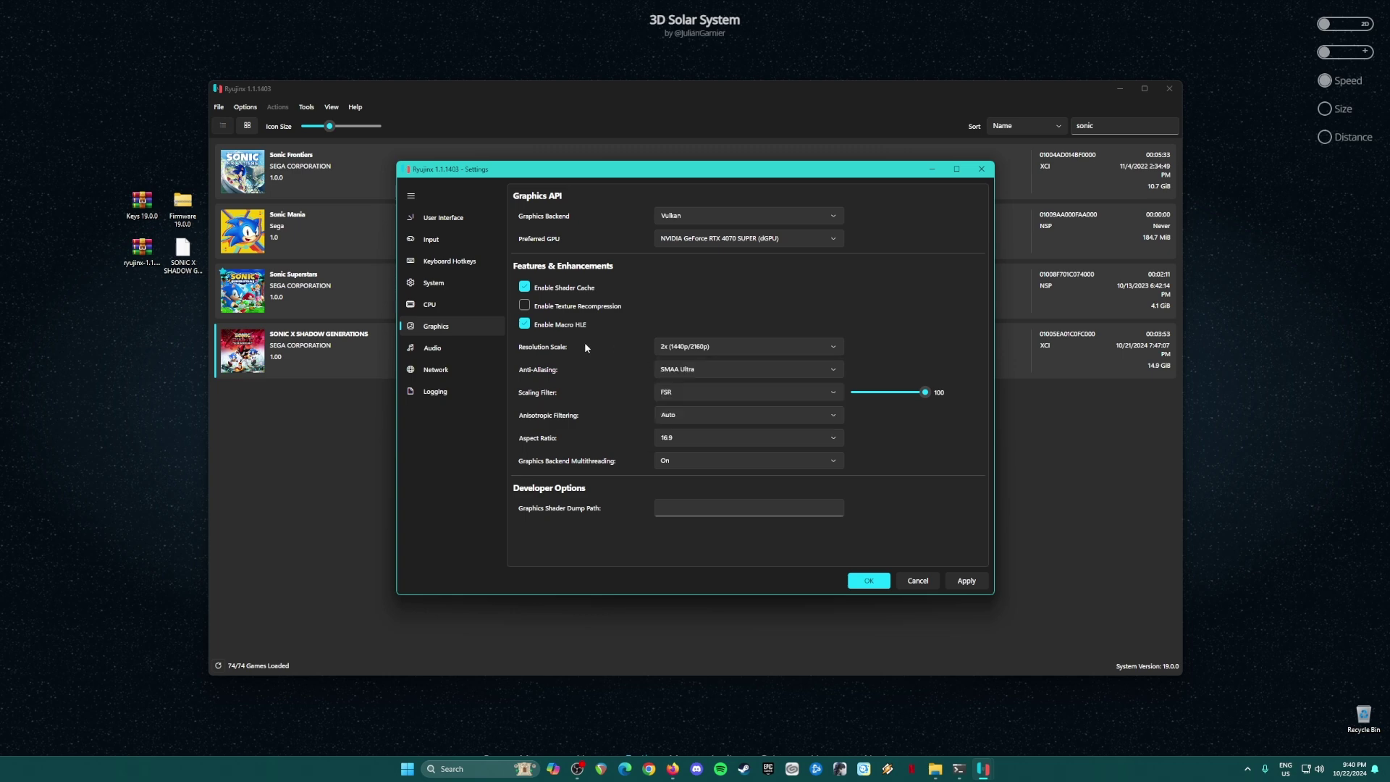
- Review the anti-aliasing options, keeping SMAA Ultra, and set the scaling filter to FSR
{"action": "left_click", "coordinate": [706, 369]}
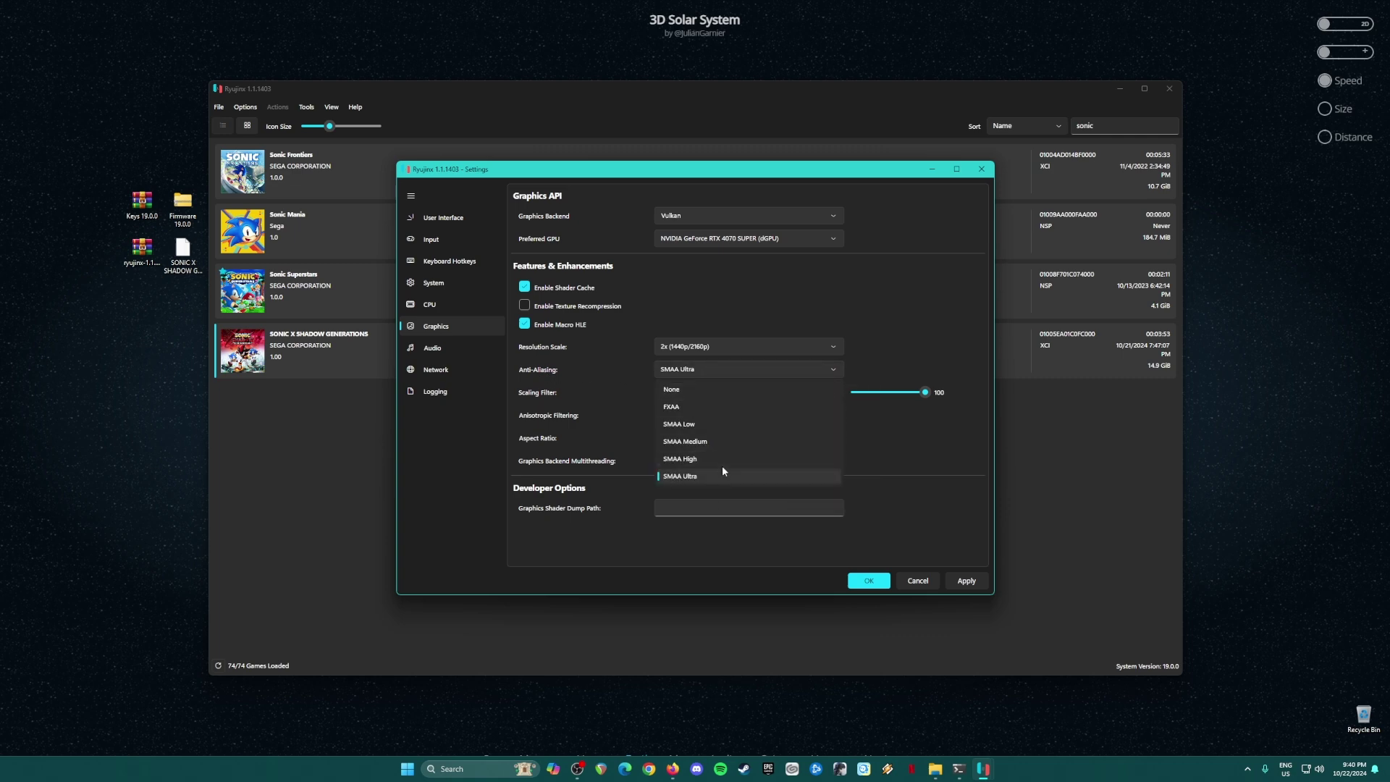
{"action": "left_click", "coordinate": [604, 390]}
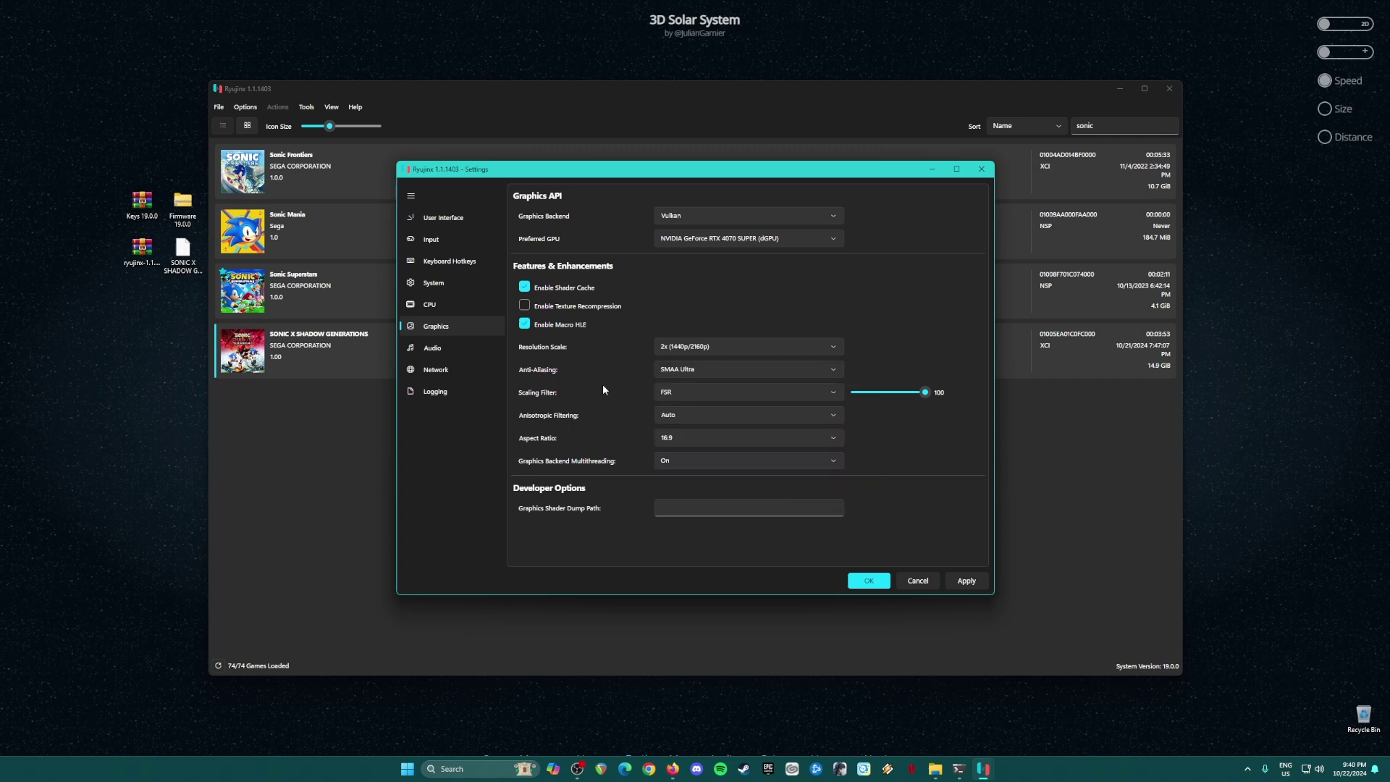
{"action": "left_click", "coordinate": [691, 391]}
{"action": "left_click", "coordinate": [680, 454]}
- Set the audio backend to SDL2
{"action": "left_click", "coordinate": [449, 349]}
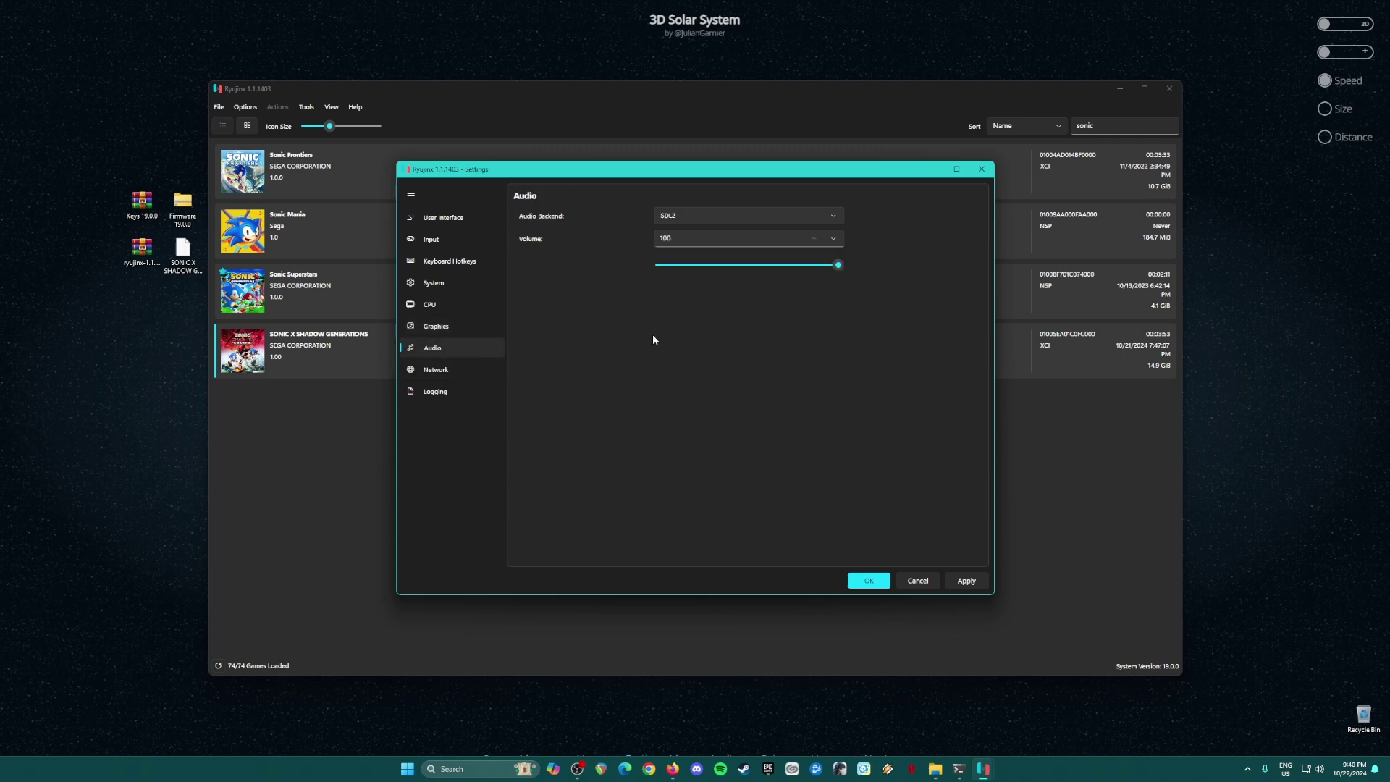
{"action": "left_click", "coordinate": [716, 219]}
{"action": "left_click", "coordinate": [693, 291]}
- Set the multiplayer mode to ldn_mitm and the network interface to Ethernet, and save the settings
{"action": "left_click", "coordinate": [443, 375]}
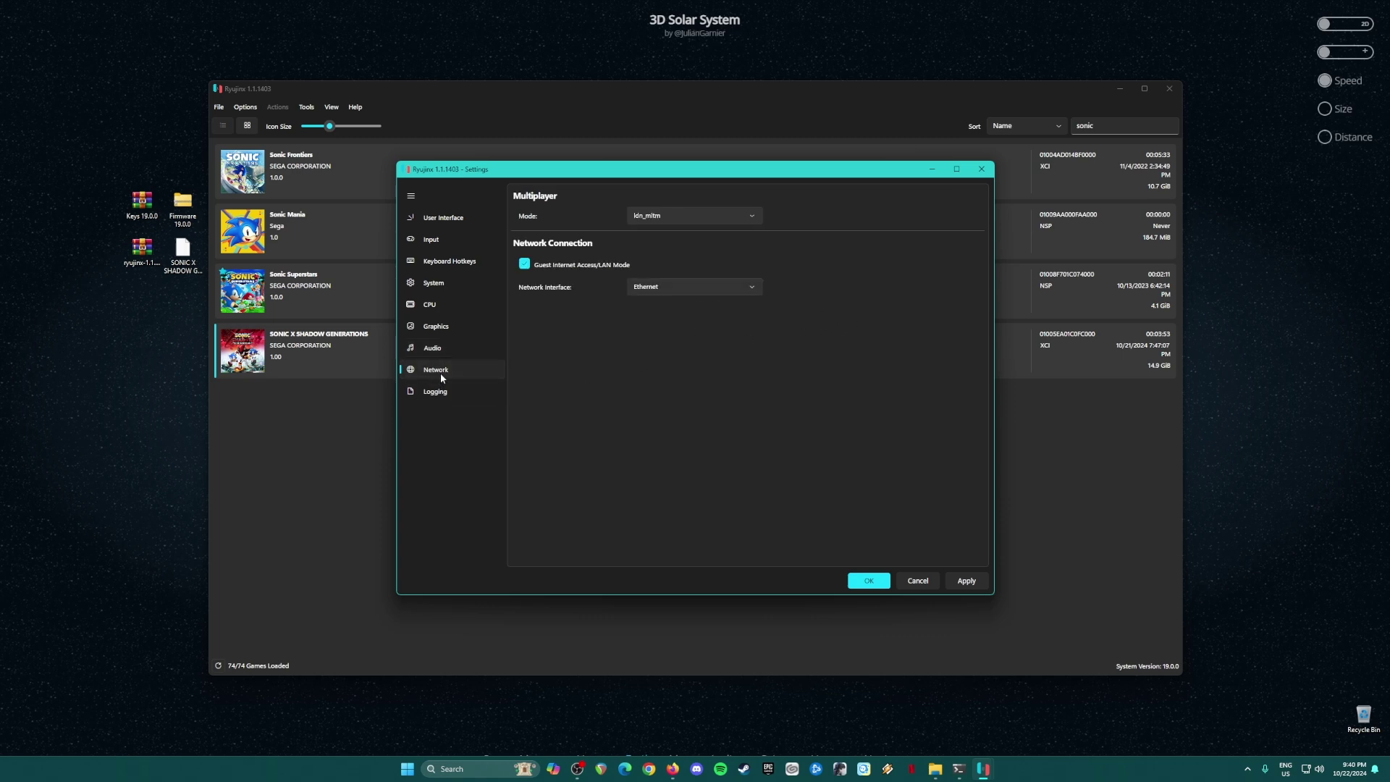
{"action": "left_click", "coordinate": [757, 220]}
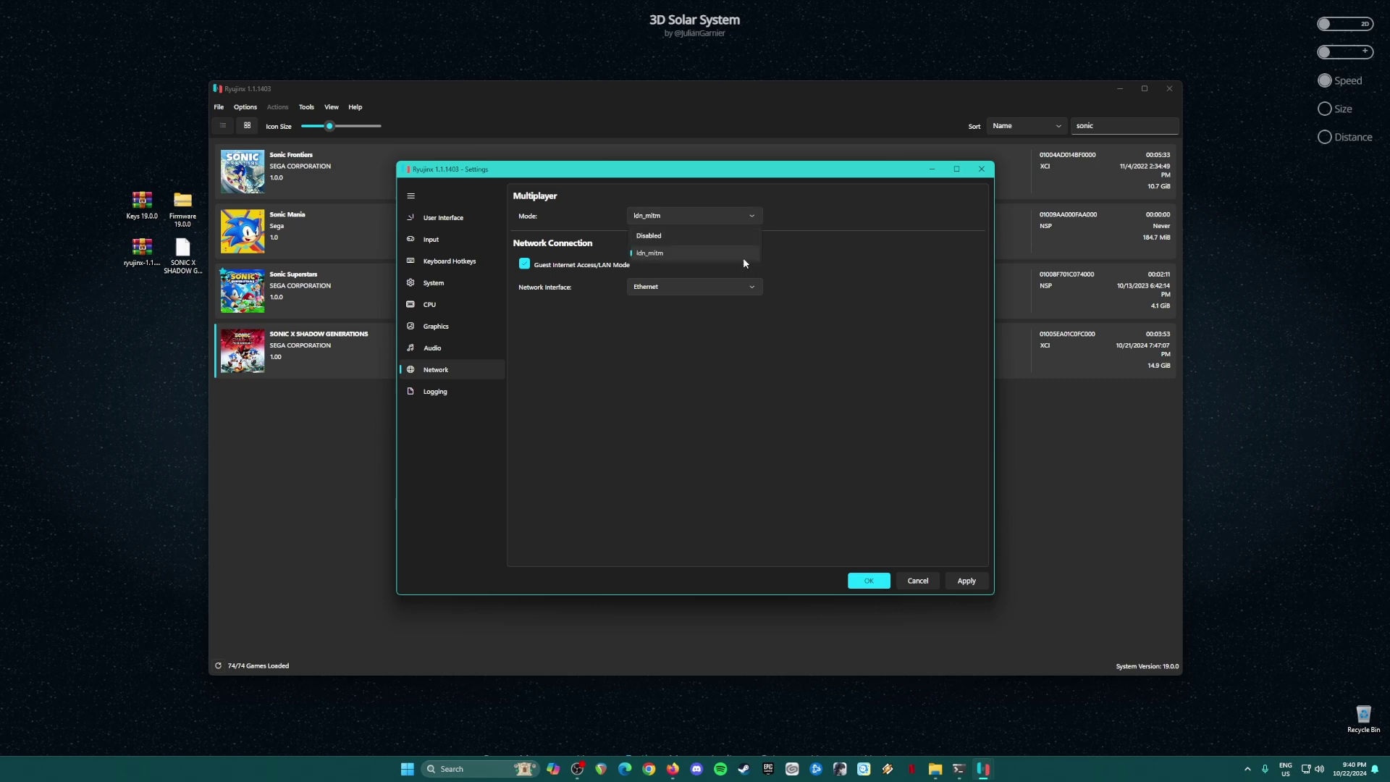
{"action": "left_click", "coordinate": [743, 255]}
{"action": "left_click", "coordinate": [739, 287]}
{"action": "left_click", "coordinate": [740, 326]}
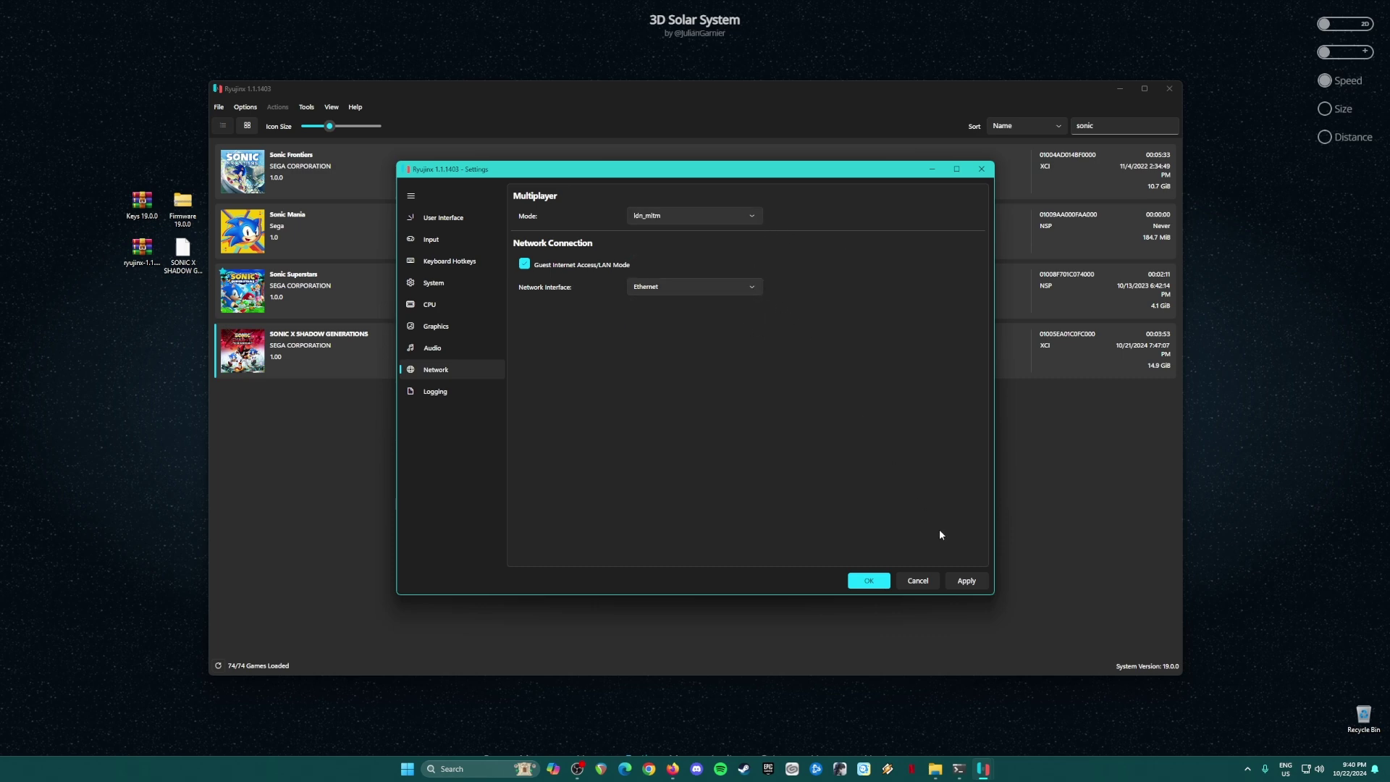
{"action": "left_click", "coordinate": [876, 582]}
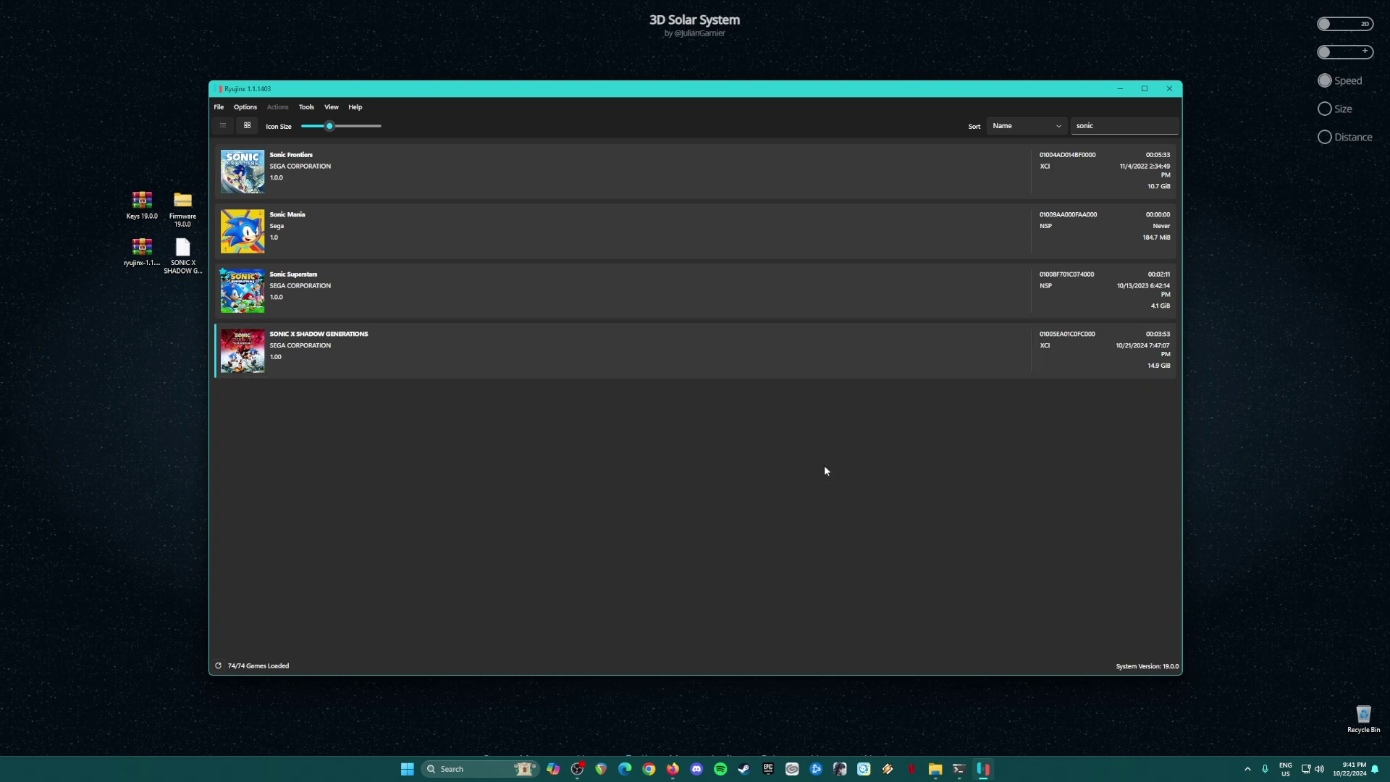
- Minimize the Ryujinx window and select the four setup files on the desktop
{"action": "left_click", "coordinate": [1120, 89]}
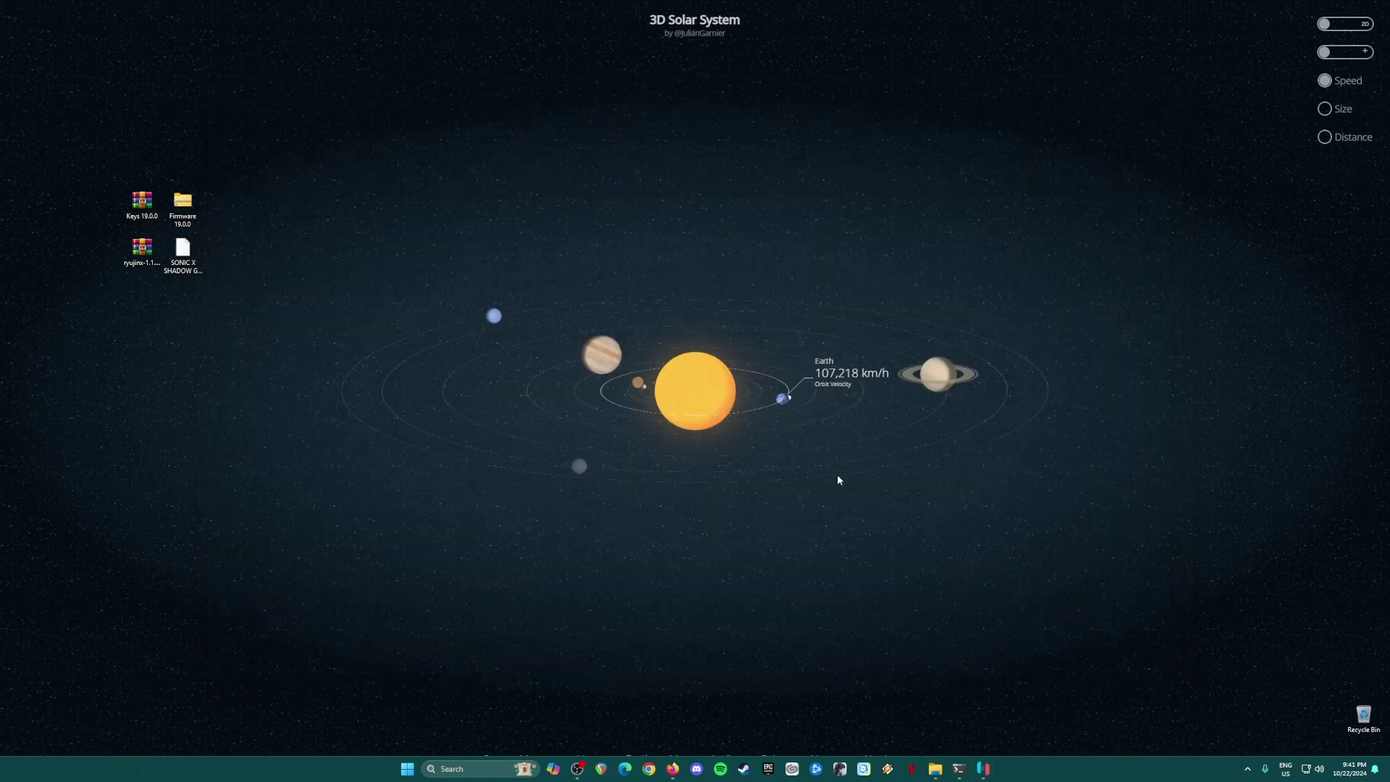
{"action": "left_click_drag", "start_coordinate": [249, 175], "coordinate": [64, 359]}
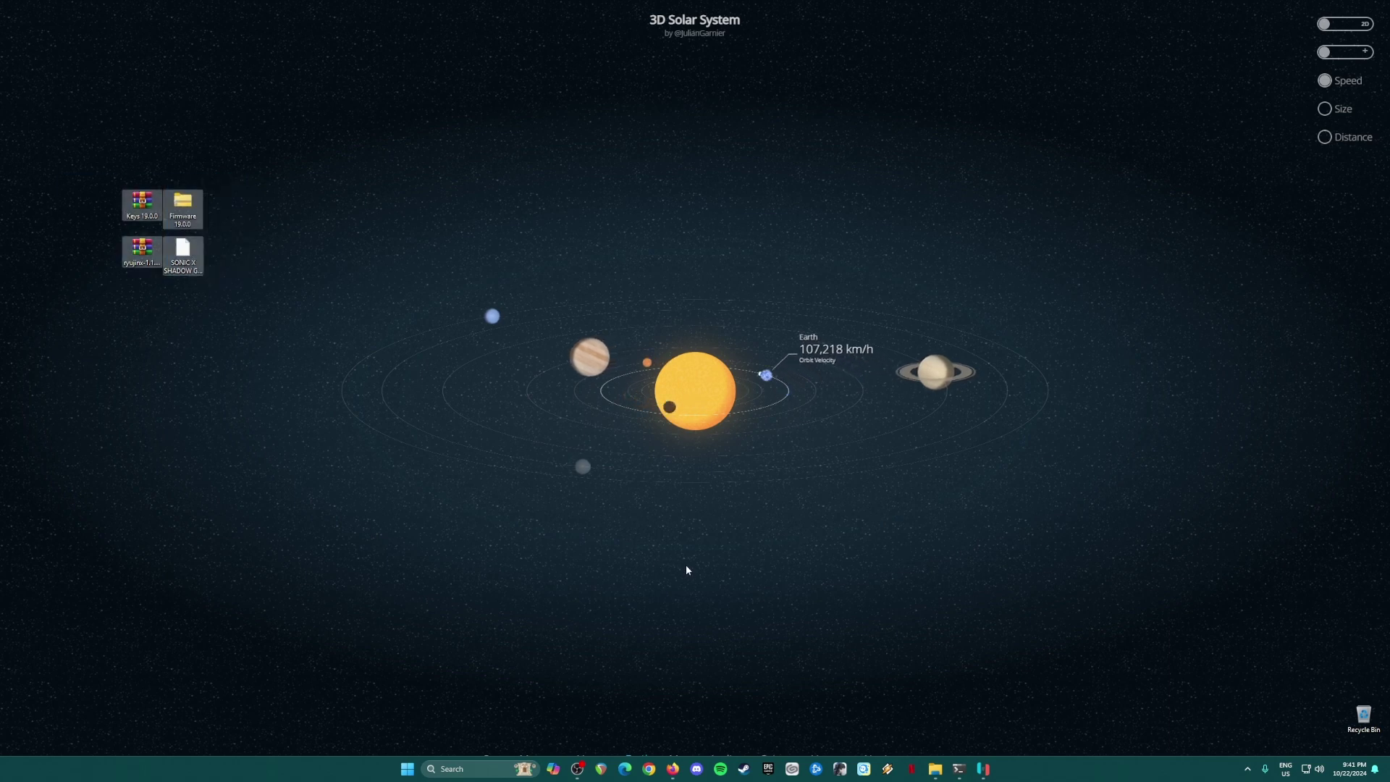